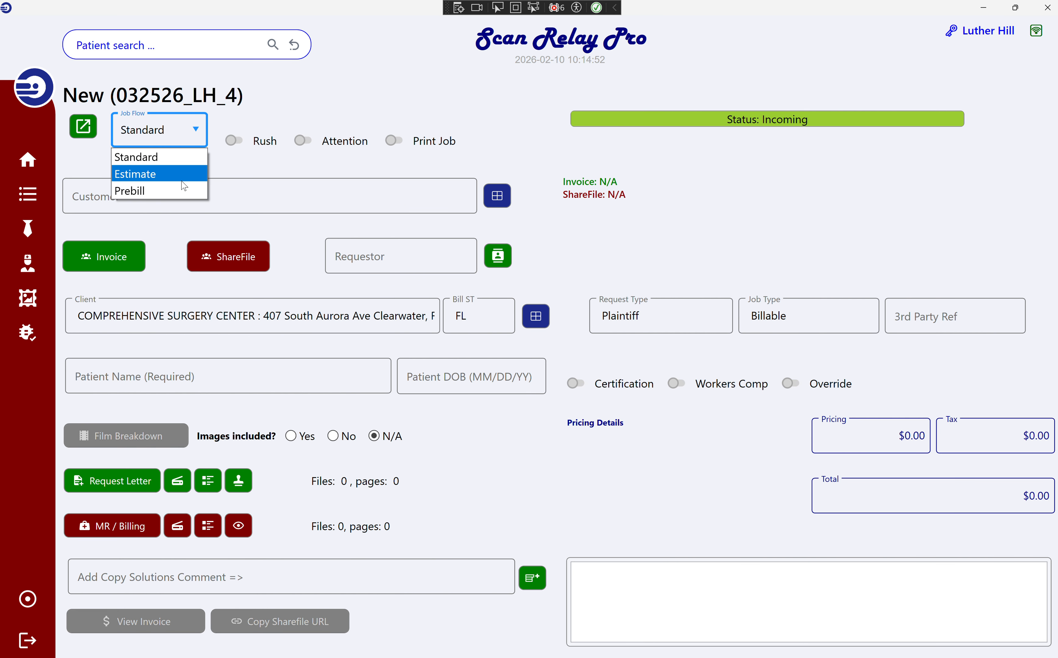
Keep the Standard job flow and switch on the Rush and Attention flags.
left_click(200, 131)
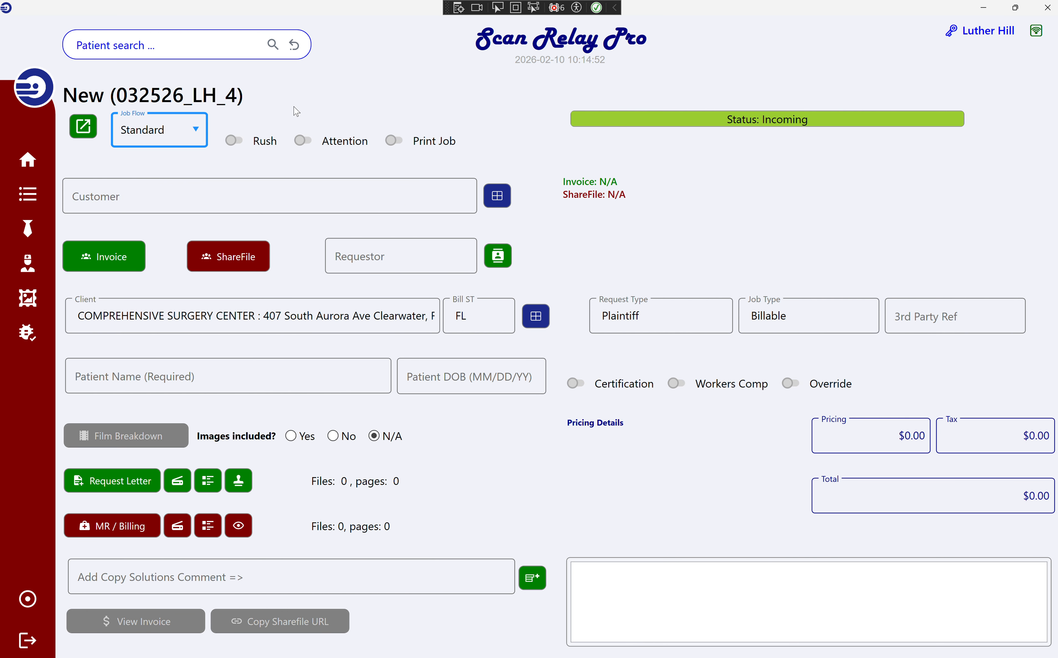
left_click(268, 147)
left_click(346, 145)
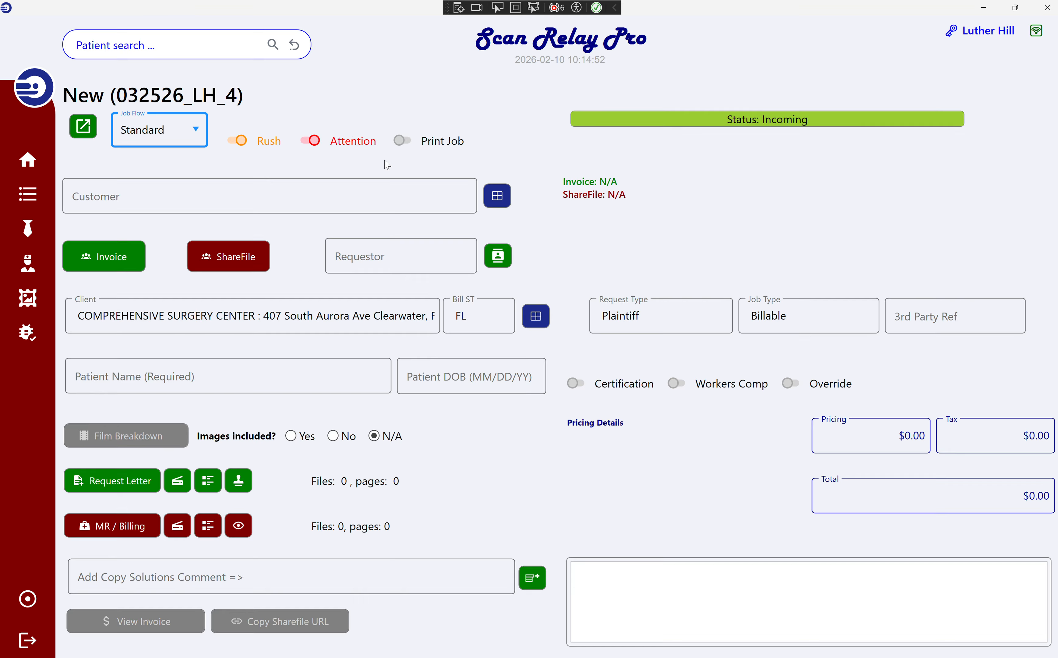
Search 'dewey' in Customer and accept DEWEY, CHEATEM, AND HOW from the suggestions.
left_click(374, 200)
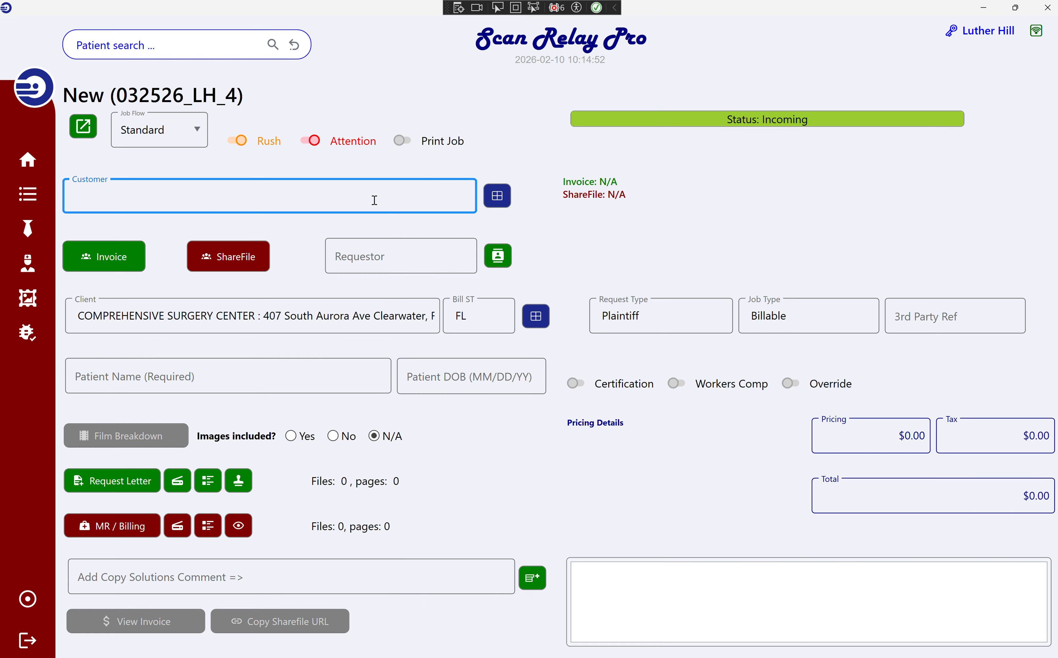
type("dewey")
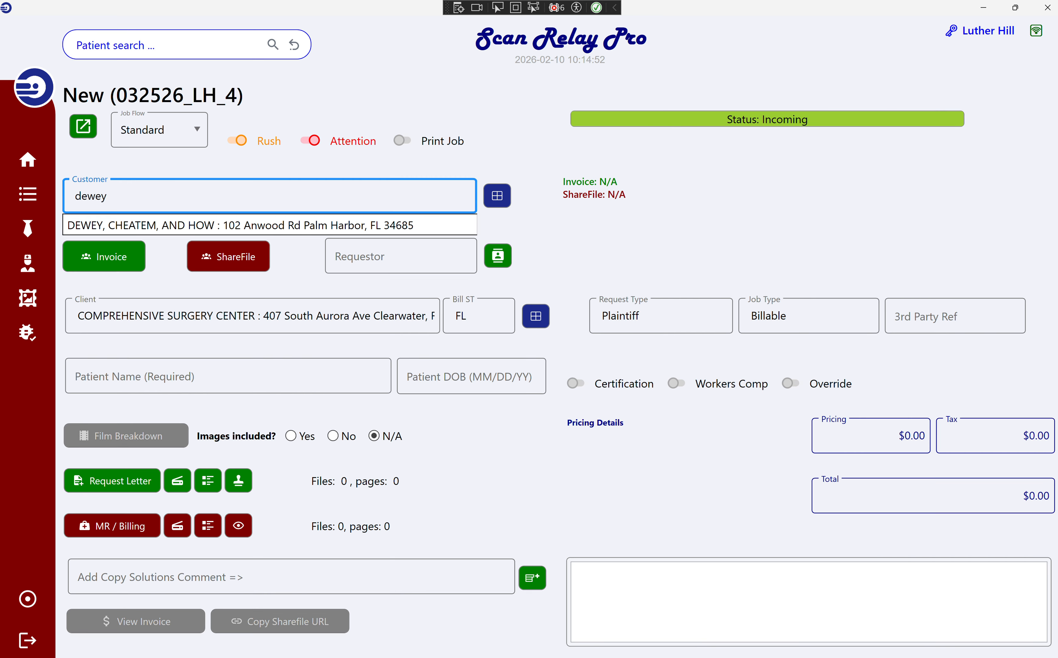
key("BackSpace")
key("BackSpace")
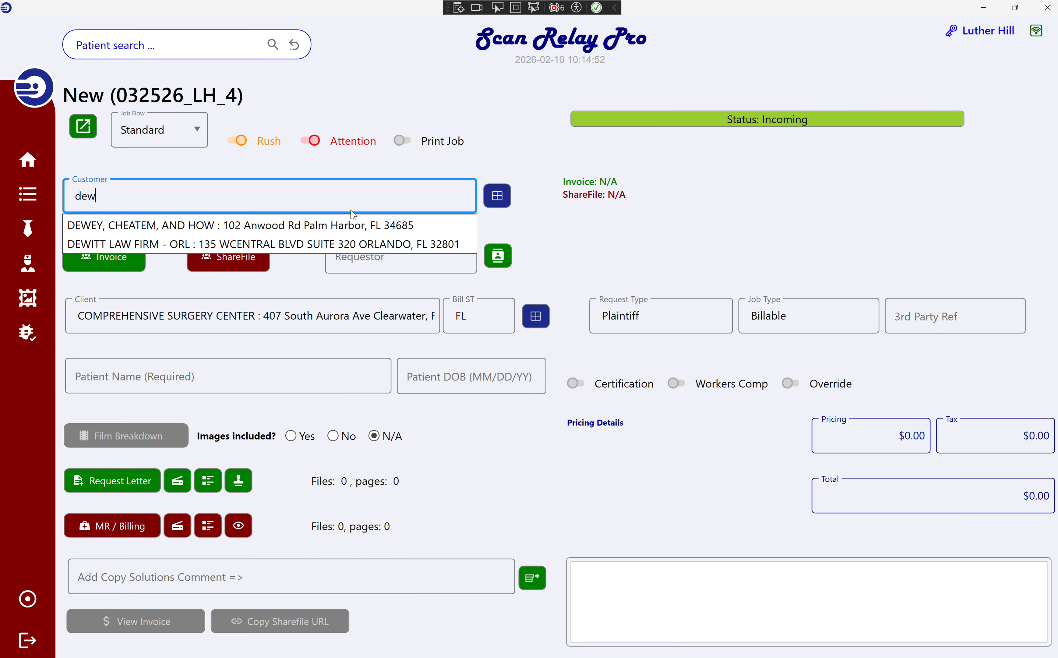
left_click(351, 199)
type("ey")
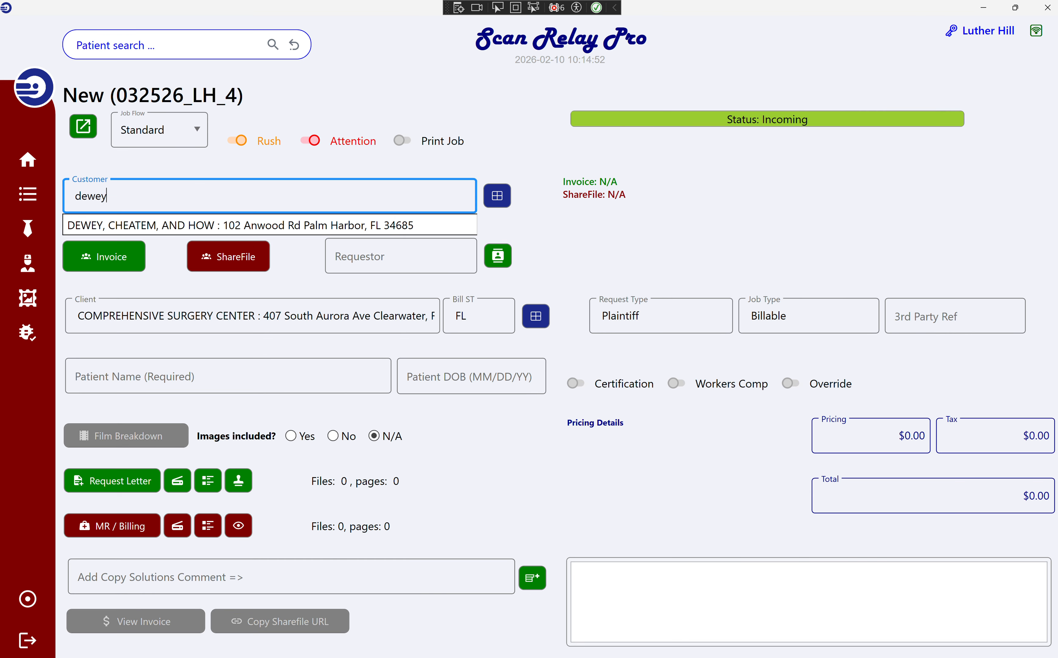
key("Return")
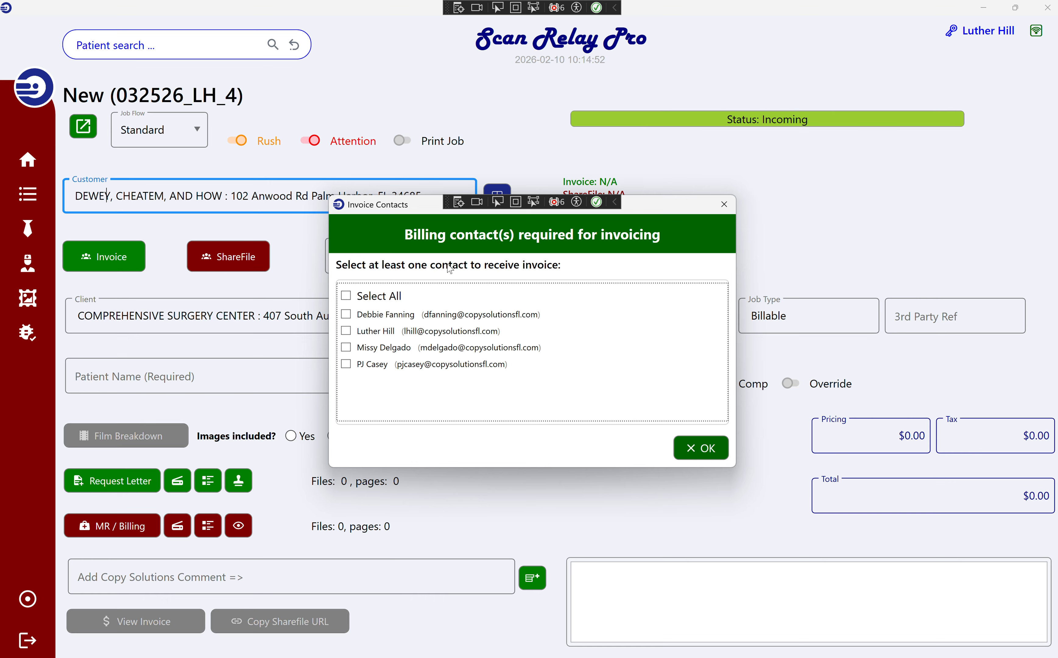
Confirm a single invoice contact in Invoice Contacts, then bring up the ShareFile contacts.
left_click(435, 334)
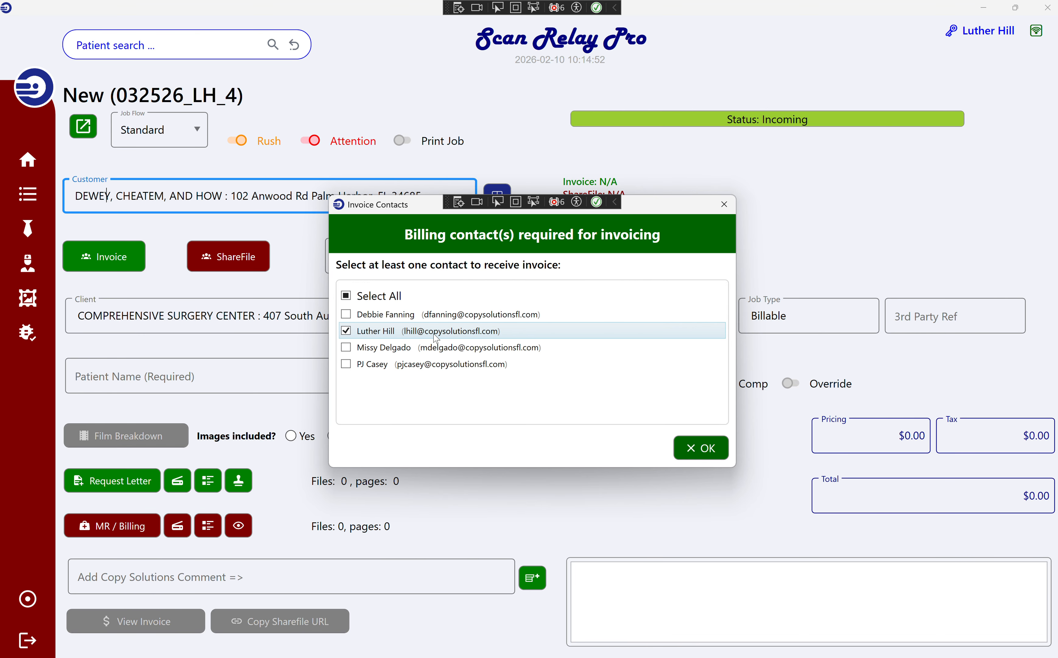
left_click(396, 300)
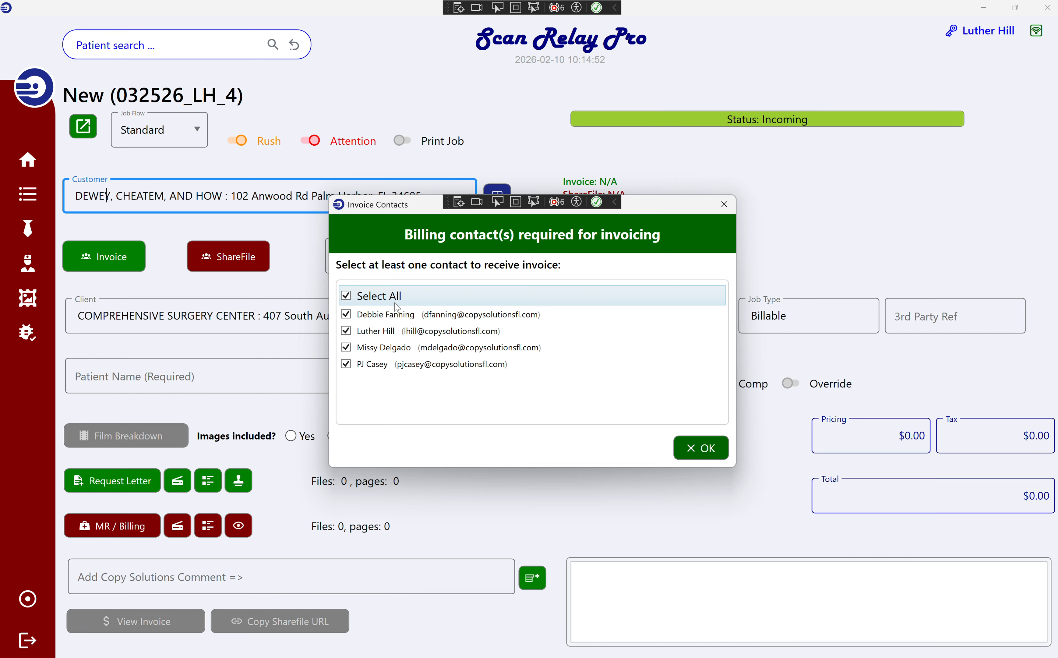
left_click(396, 303)
left_click(389, 332)
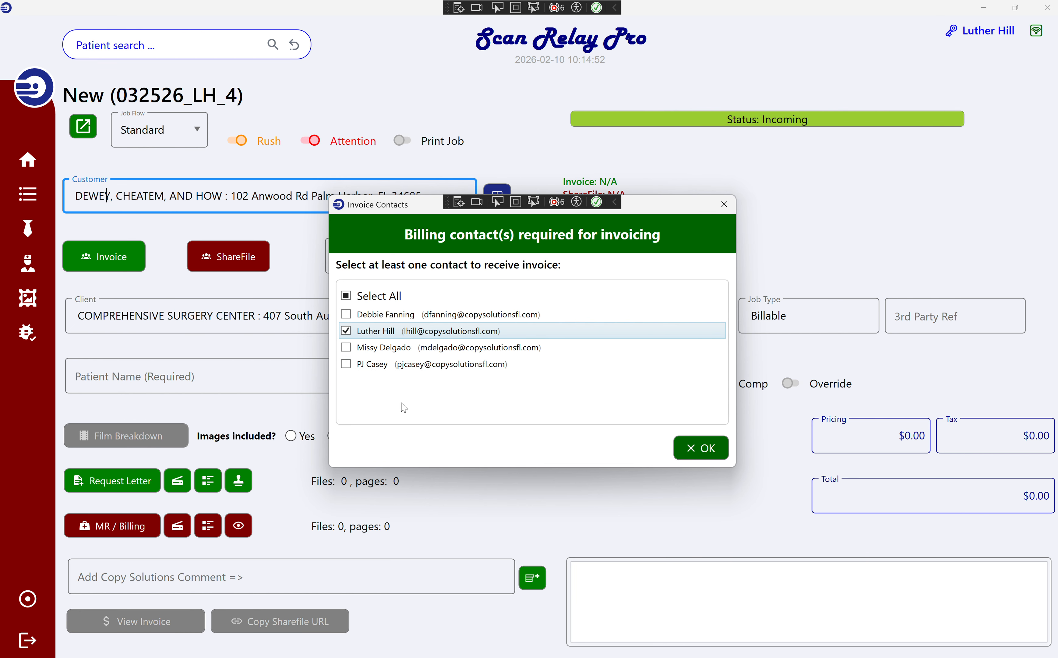
left_click(702, 448)
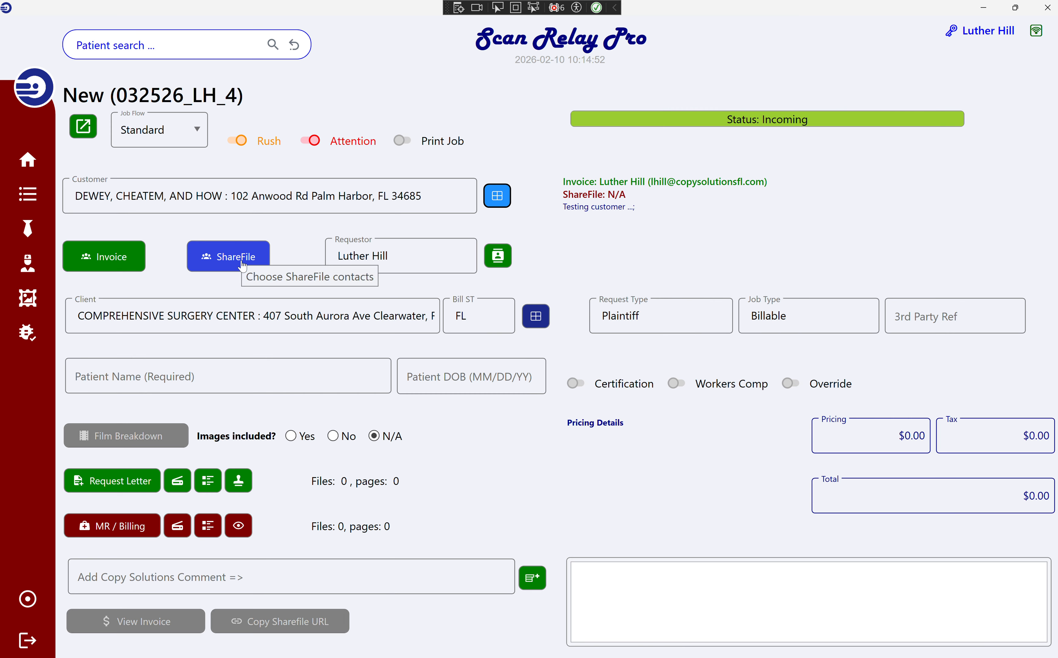
left_click(242, 264)
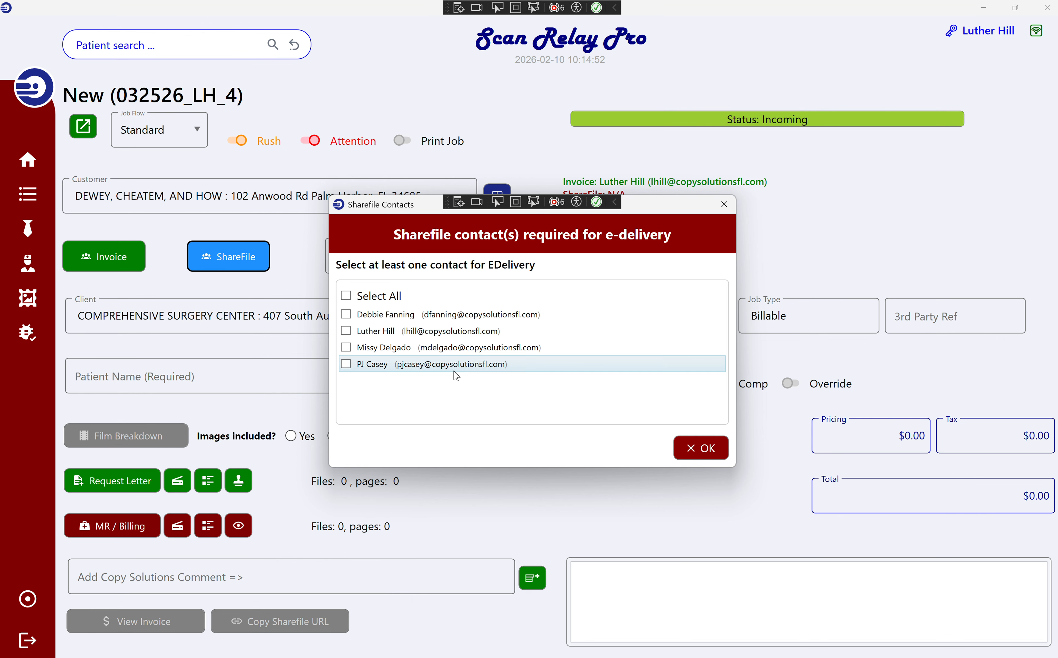
Confirm one ShareFile e-delivery contact, then select the Requestor and Client fields.
left_click(346, 364)
left_click(686, 451)
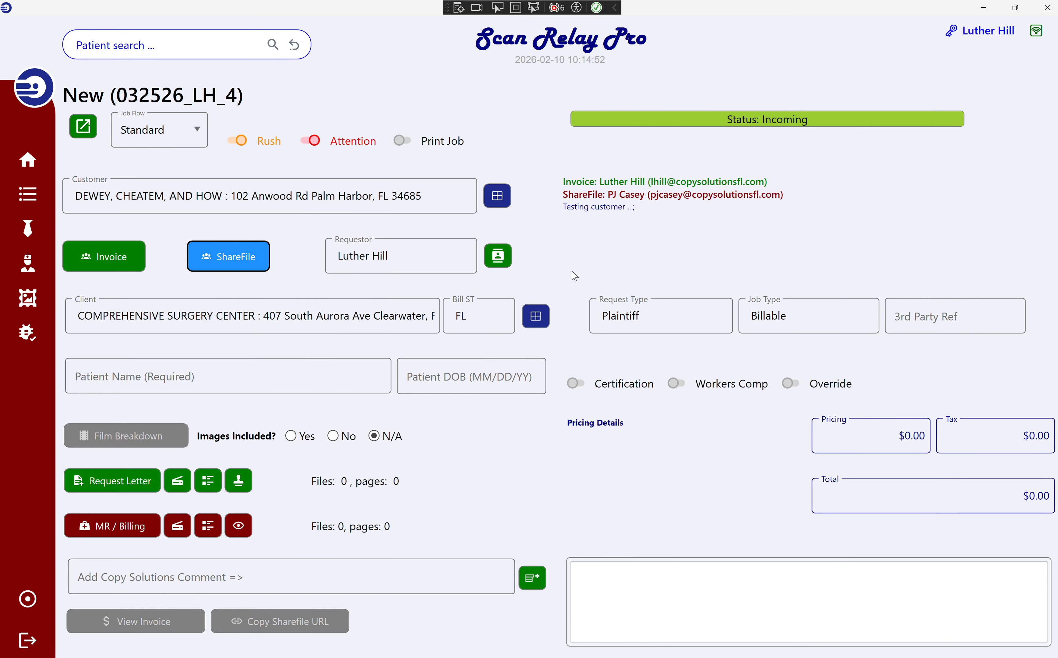
left_click(402, 254)
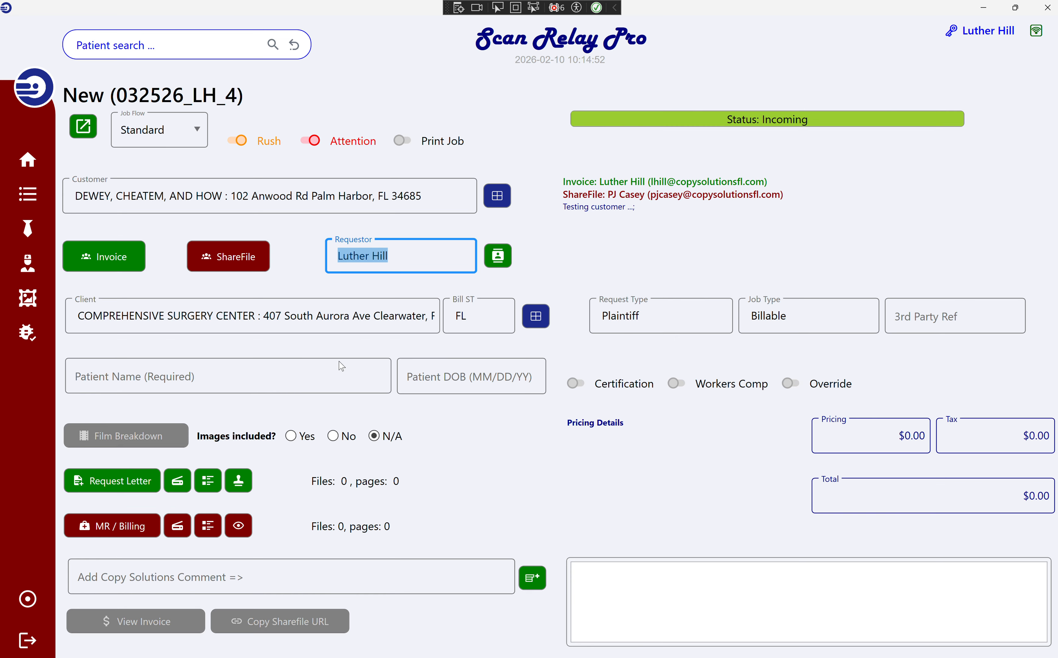
left_click(202, 316)
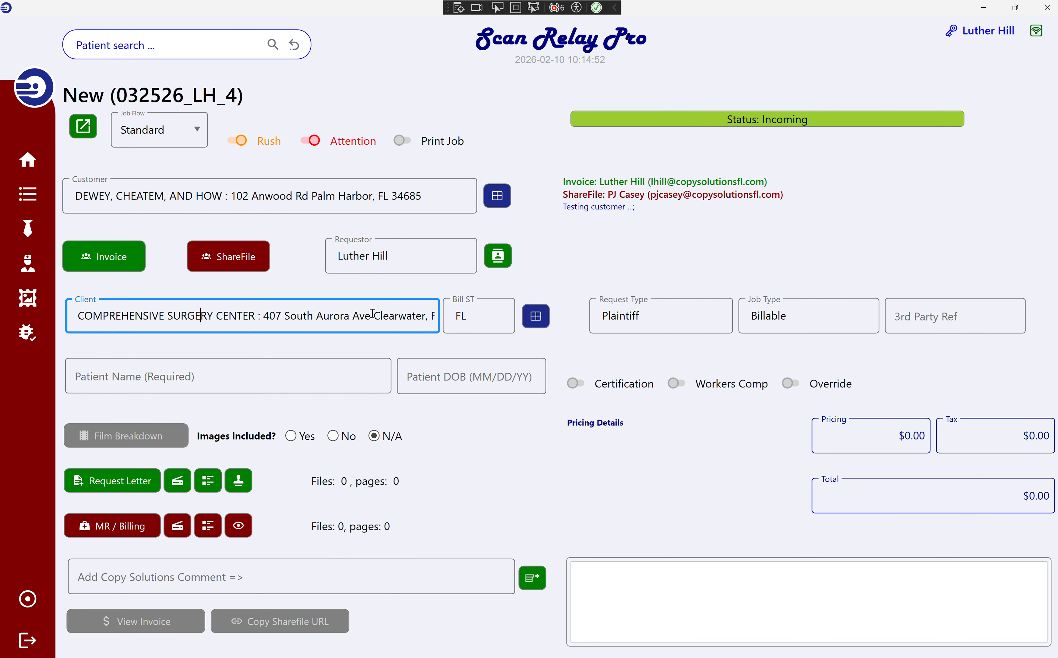
Search the client list for 1840 and choose the Safety Harbor doctor's office as client.
left_click(397, 318)
double_click(397, 318)
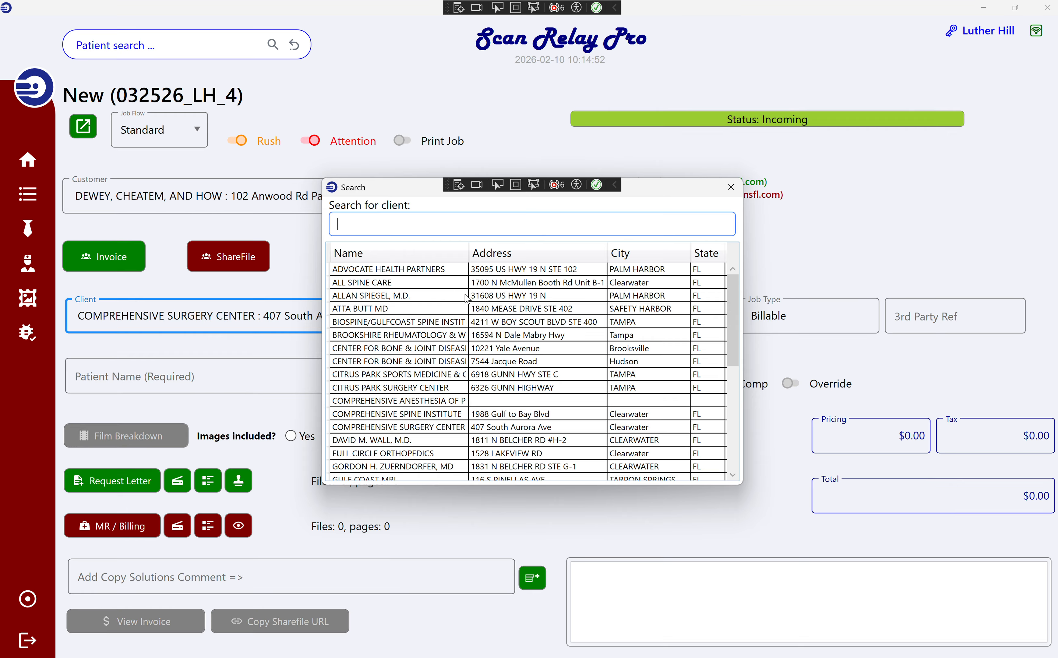
type("18")
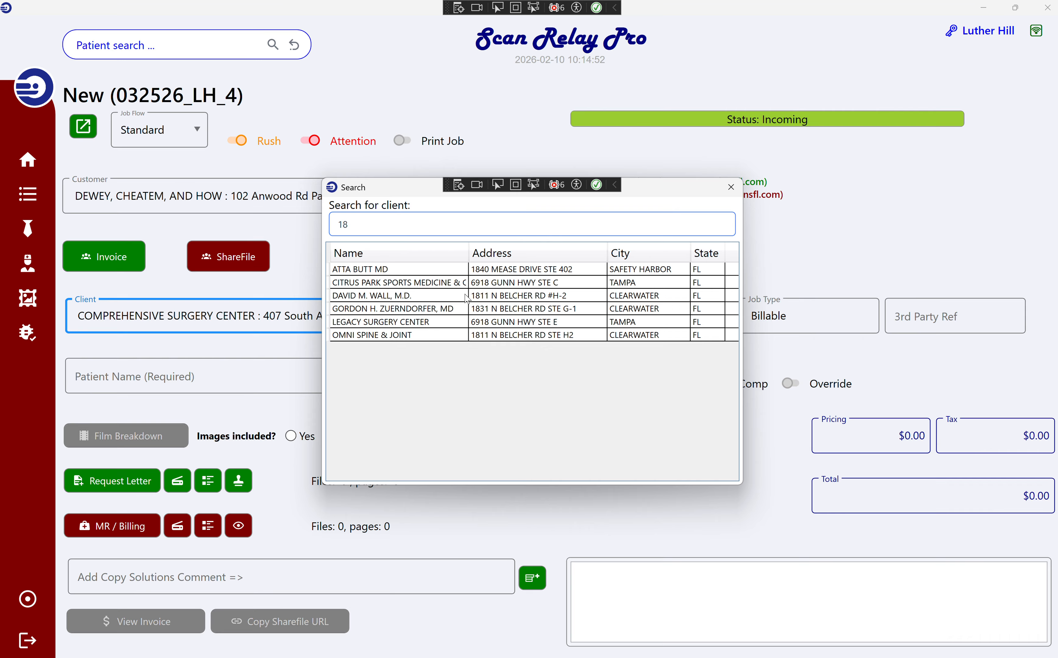
type("40")
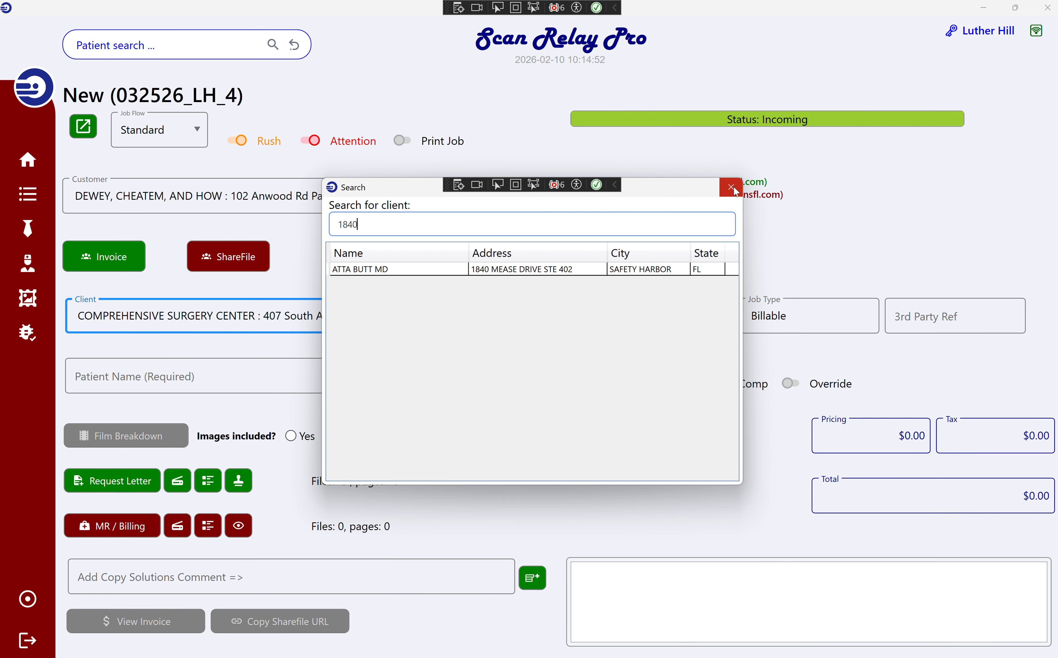
double_click(415, 271)
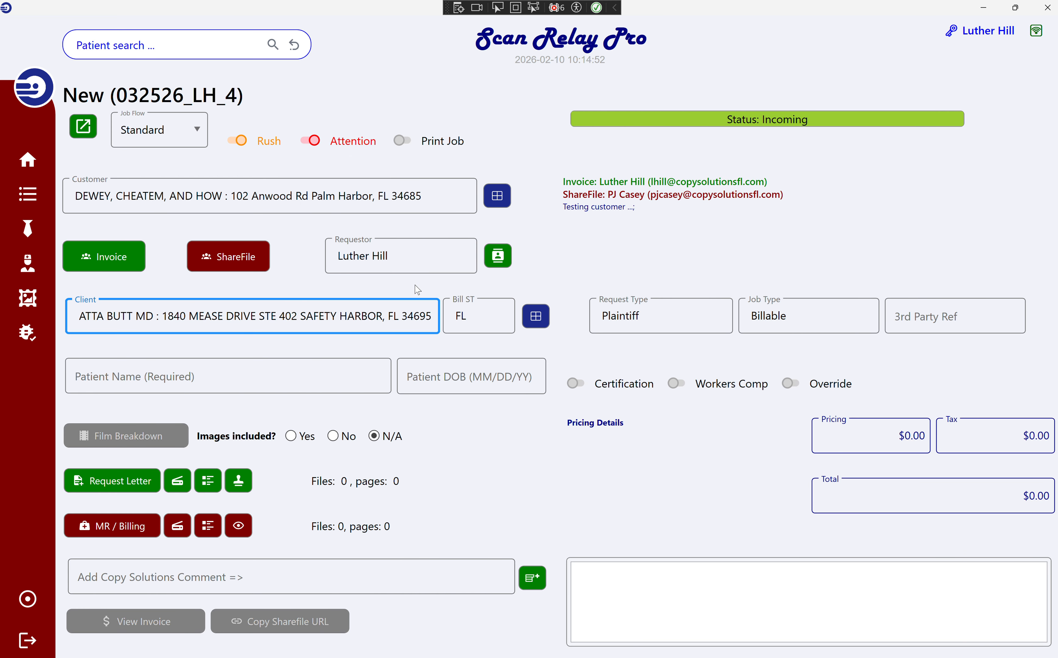
Reopen and close the client and customer searches without changing anything.
left_click(543, 321)
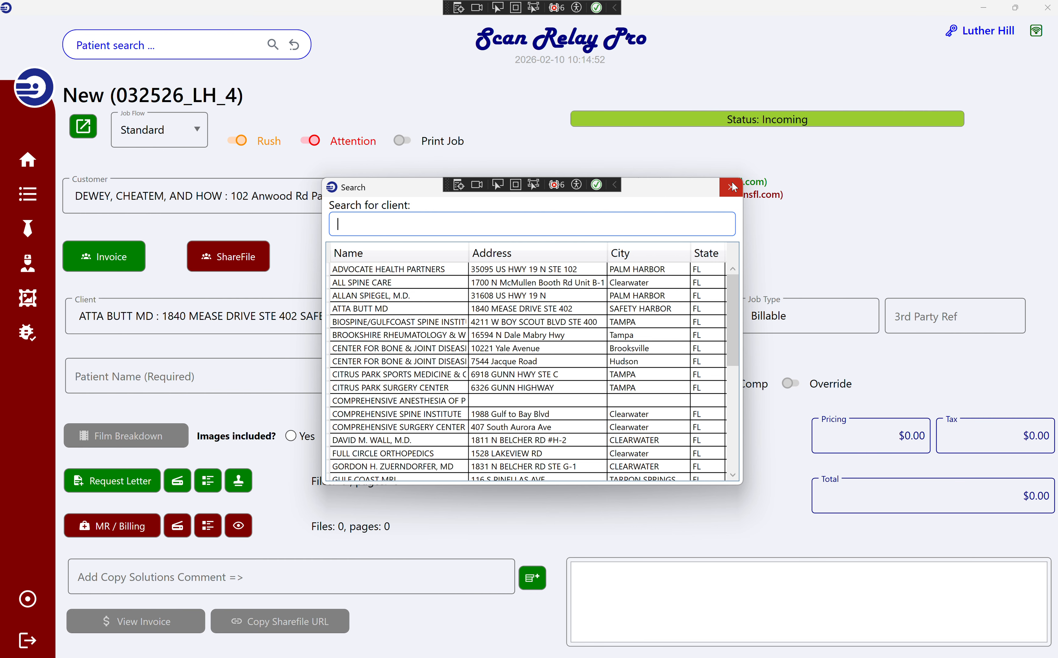
left_click(732, 182)
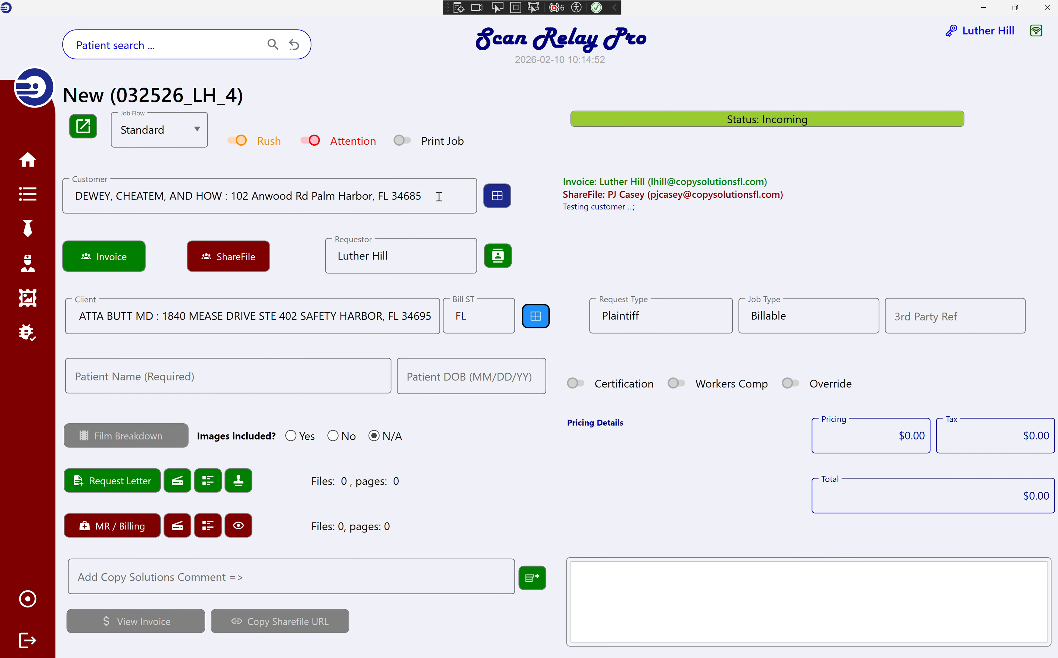
left_click(503, 198)
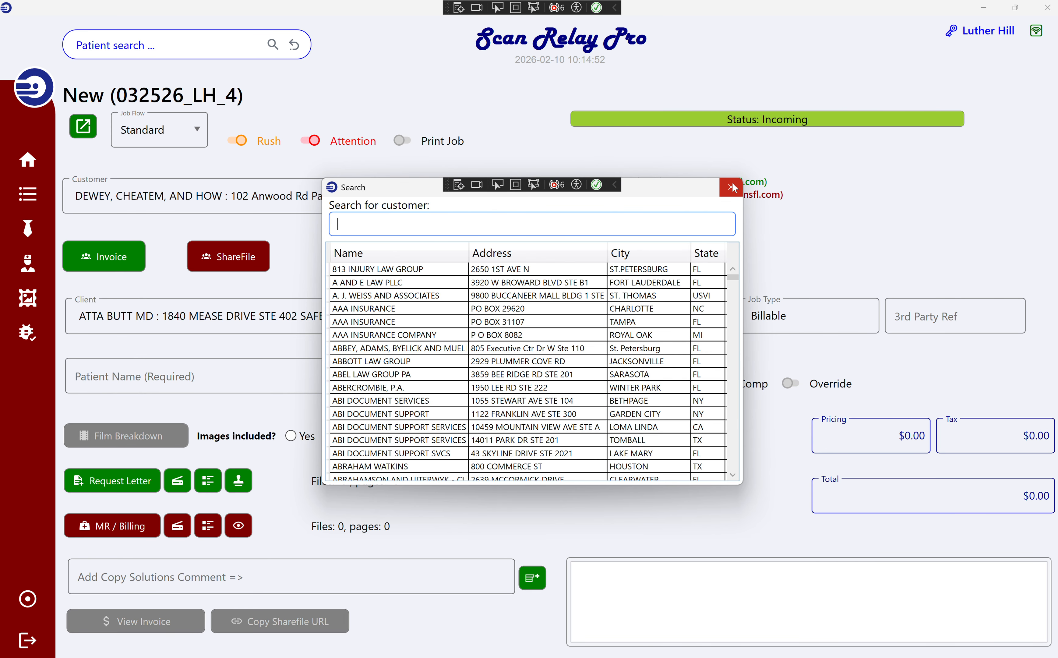
left_click(729, 188)
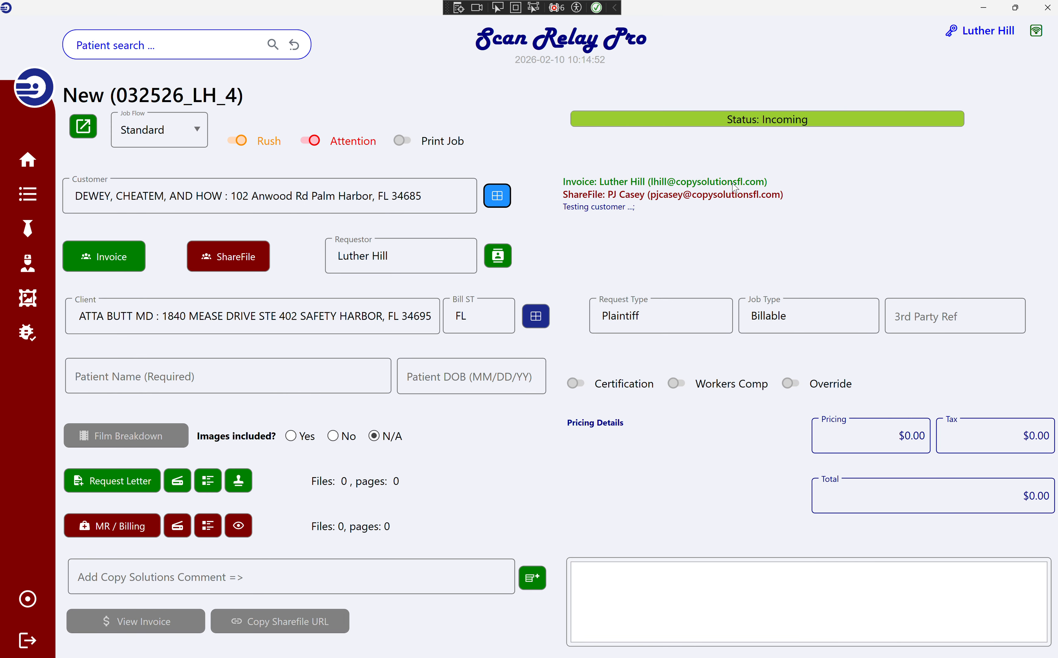
left_click(407, 328)
Move past the billing state and set the request type to Plaintiff.
key("Tab")
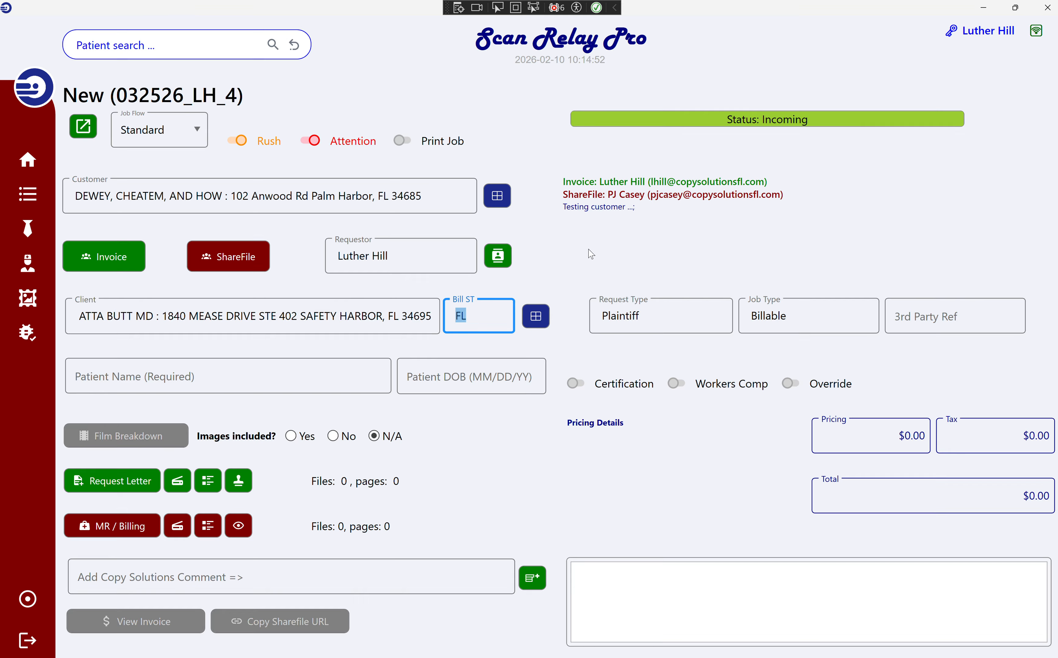
key("Tab")
key("Tab")
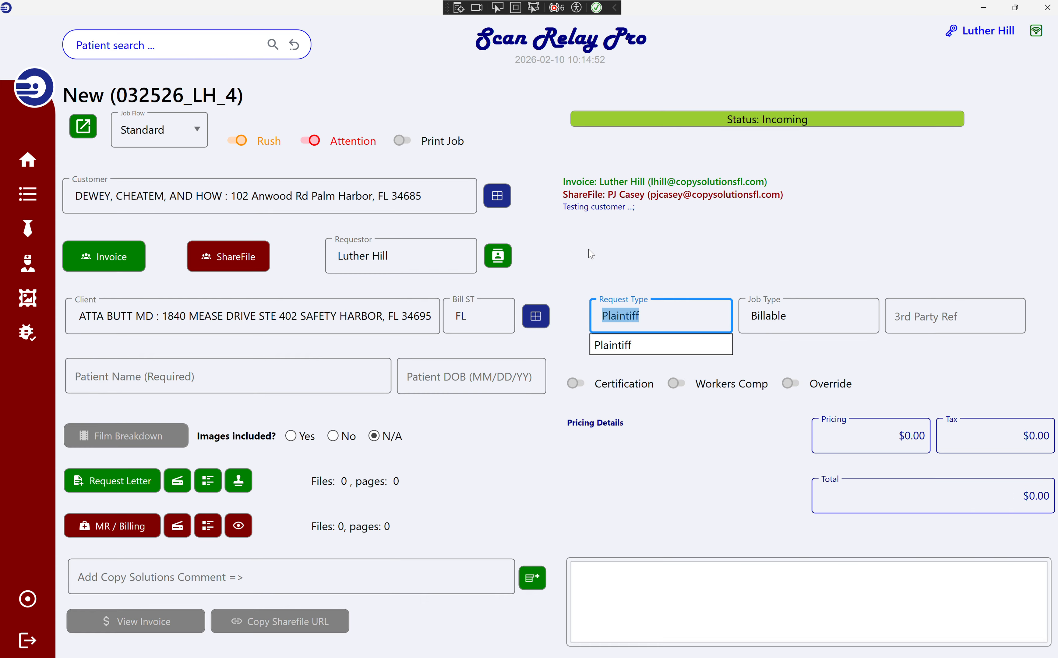
key("BackSpace")
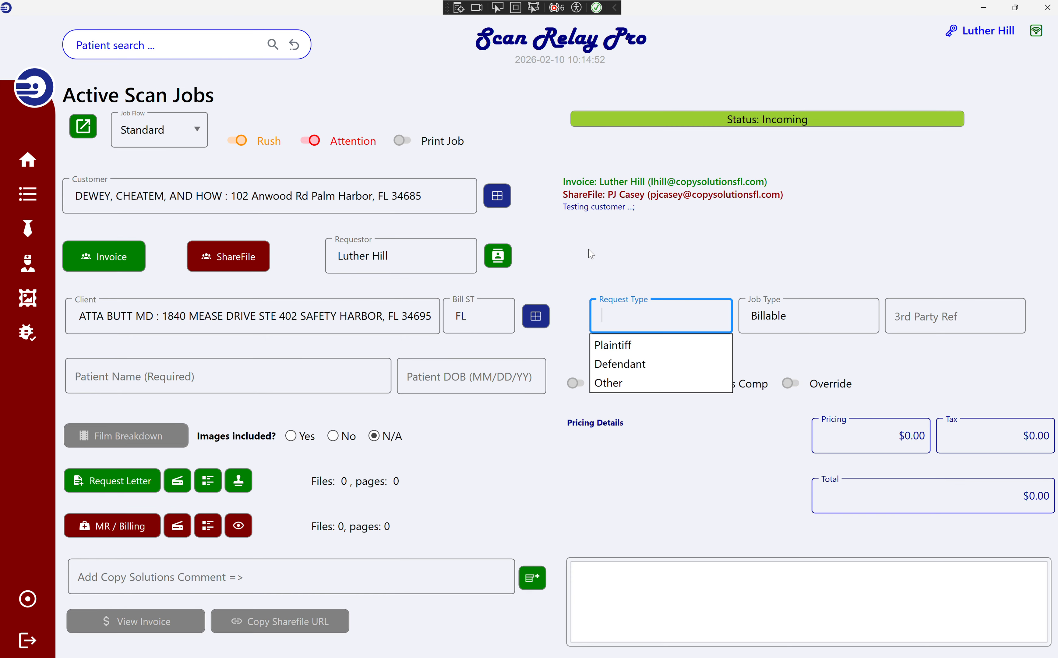
type("p")
key("Tab")
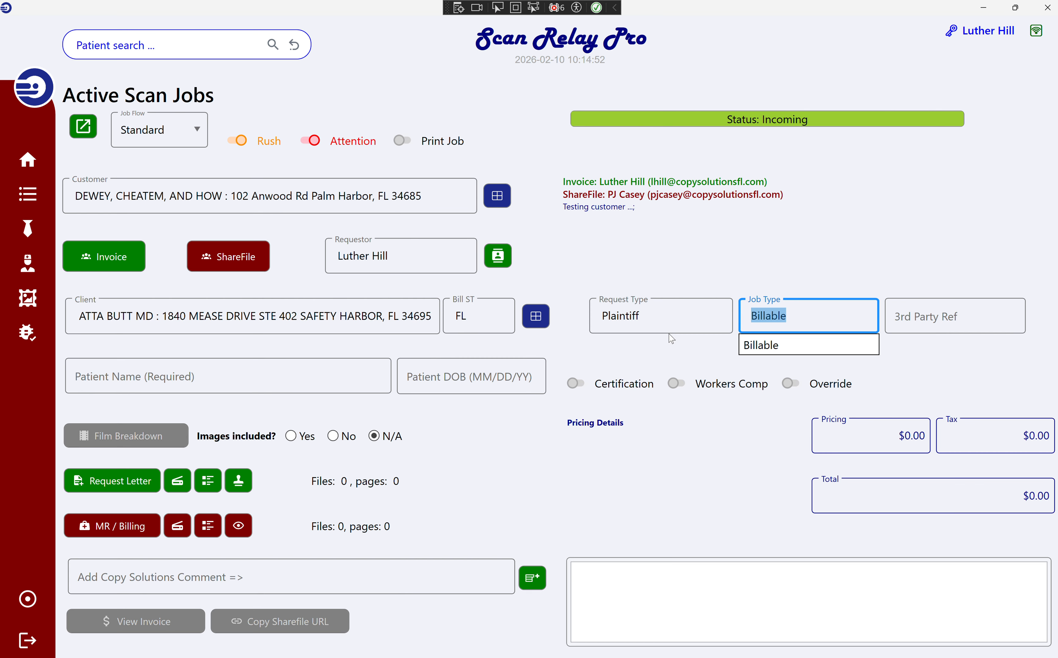
Replace the Plaintiff request type with Defendant.
left_click(670, 313)
double_click(670, 312)
left_click(671, 312)
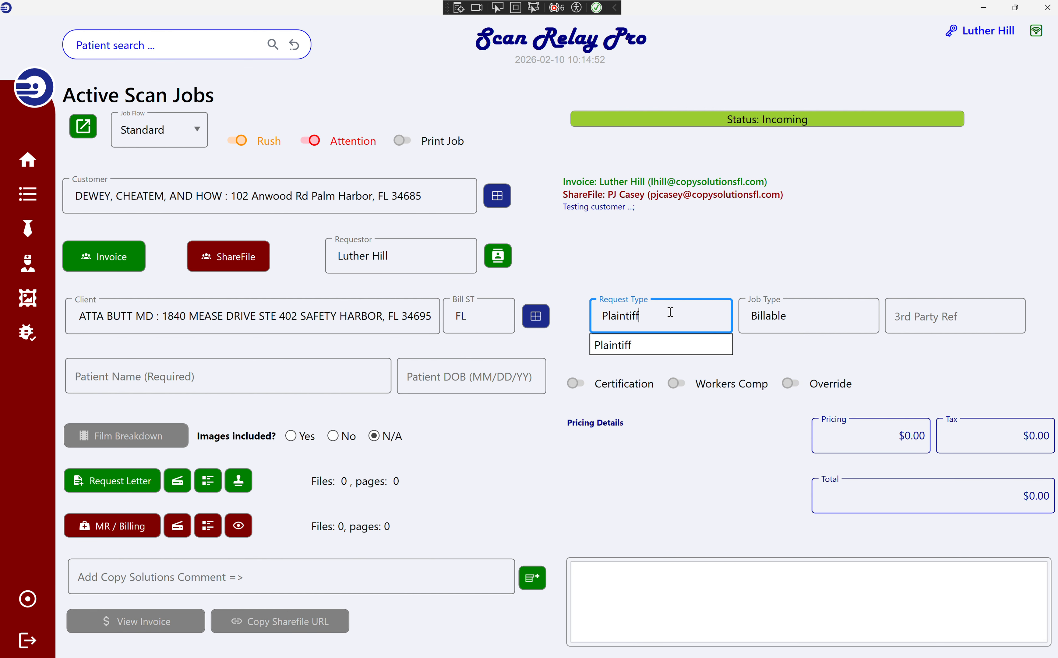
double_click(671, 312)
key("BackSpace")
type("d")
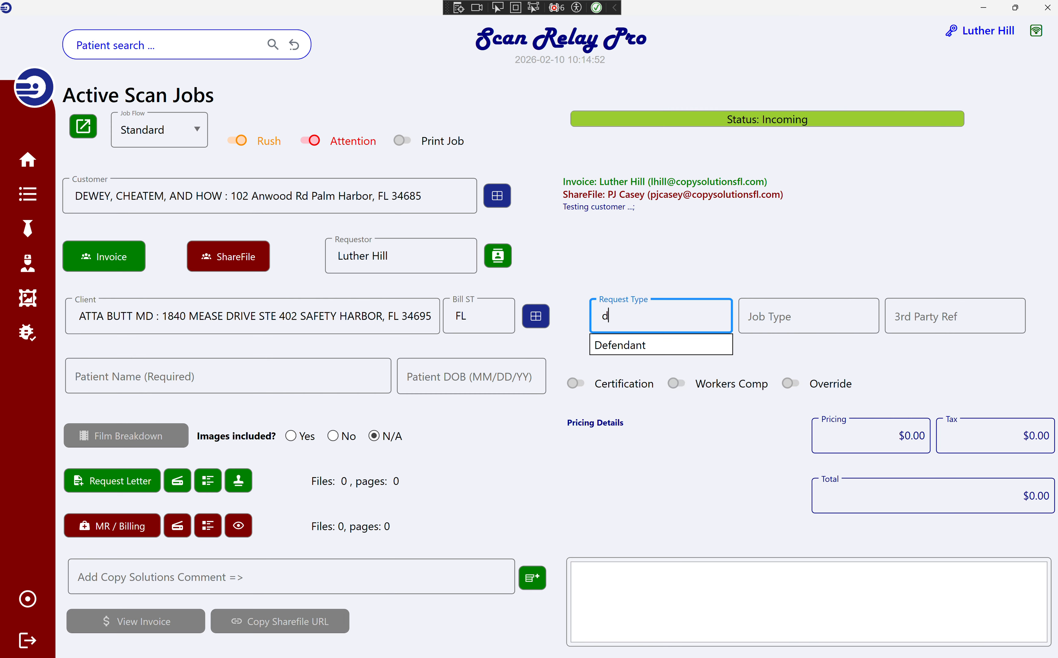
key("BackSpace")
type("o")
key("BackSpace")
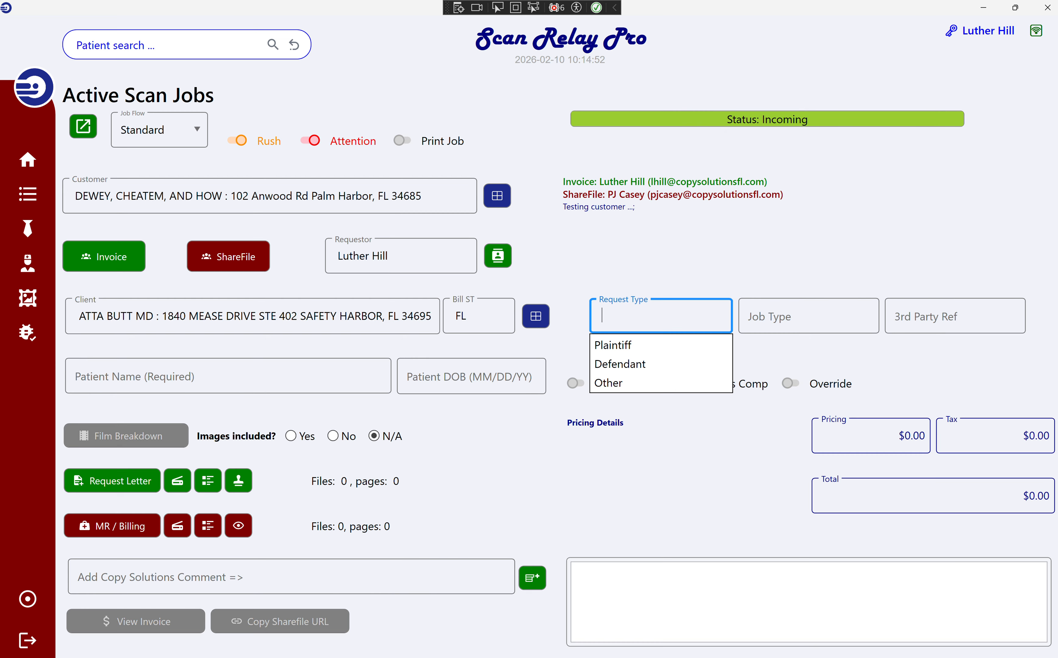
type("d")
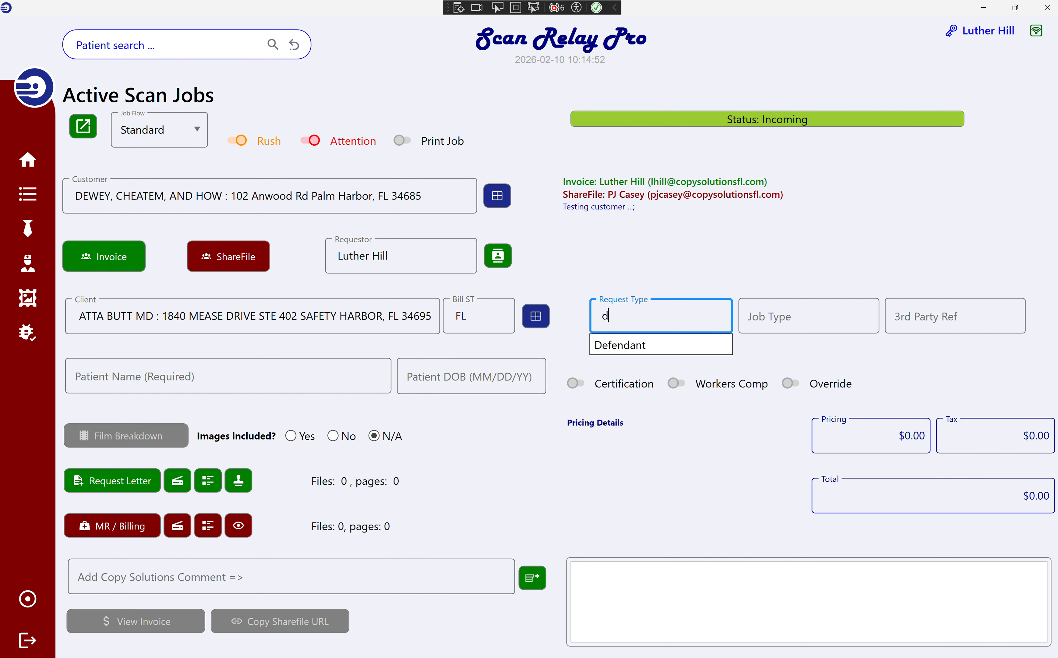
key("Tab")
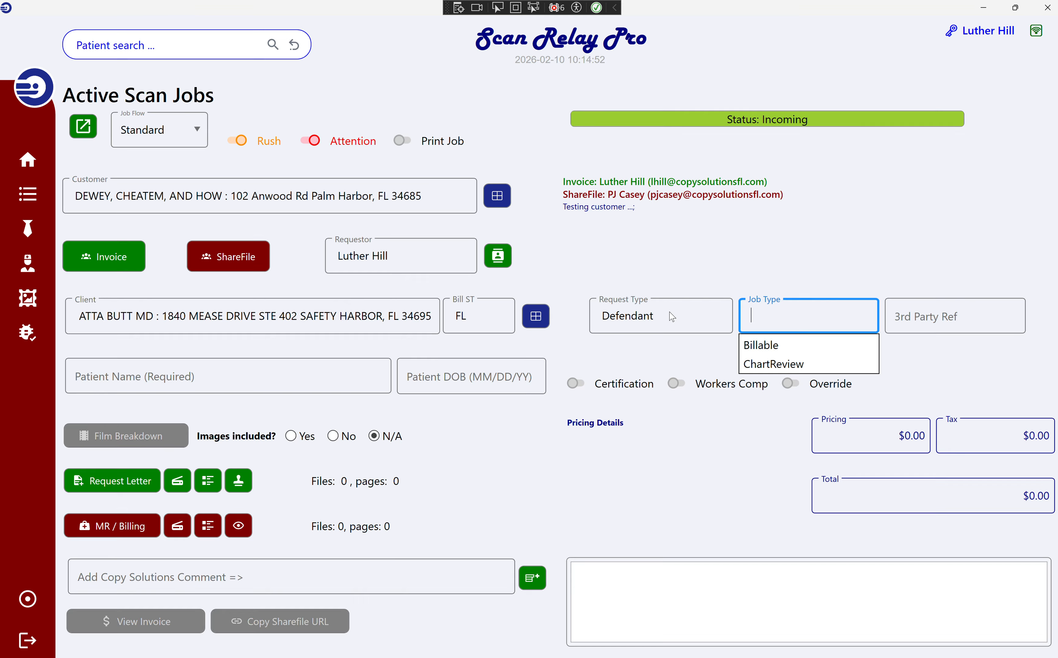
Set the job type to Billable and enter 3rd party reference 12456.
type("bi")
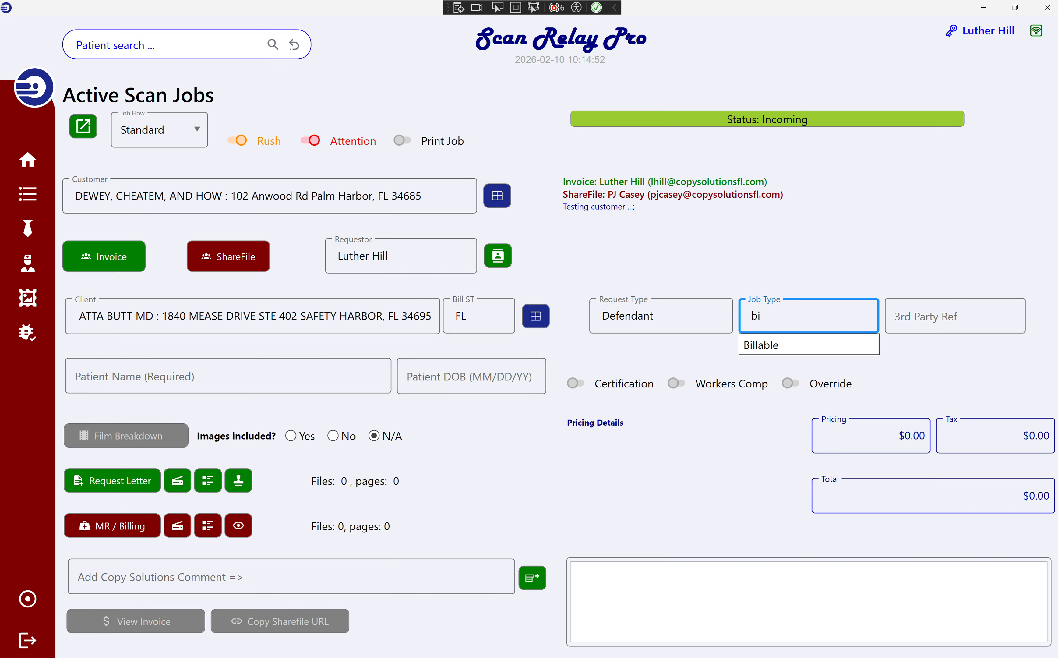
key("Tab")
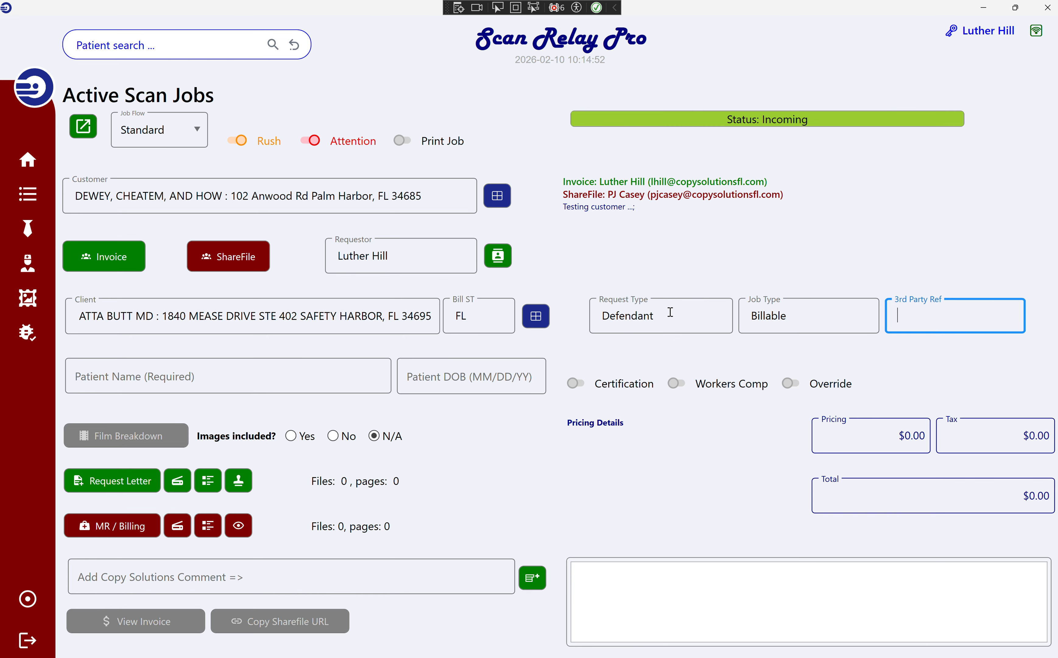
type("12456")
key("Tab")
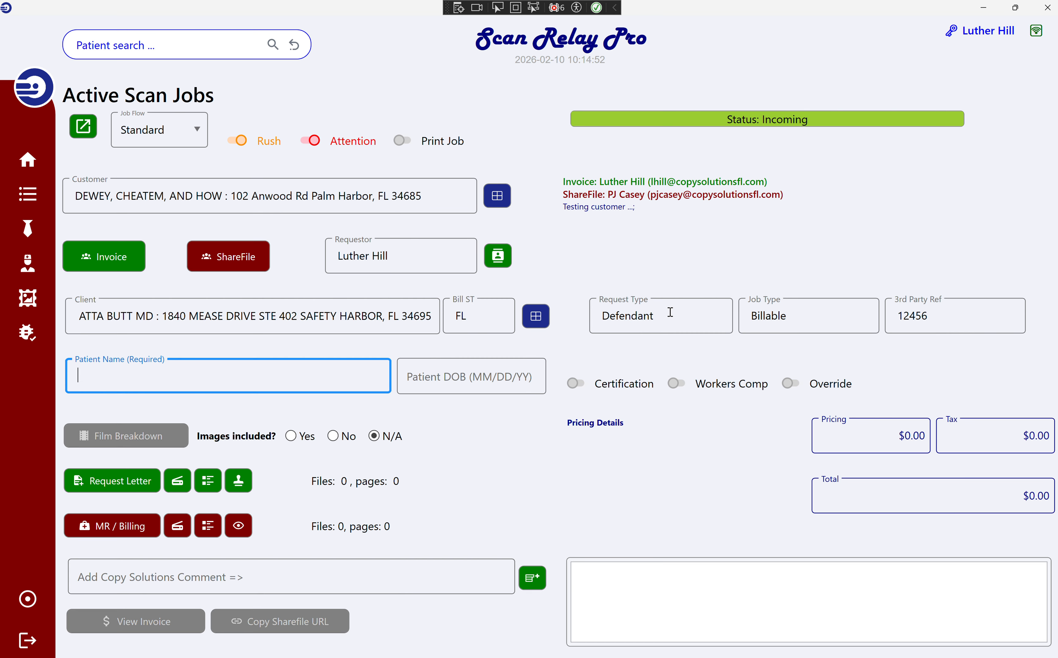
type("John Doe2")
key("Tab")
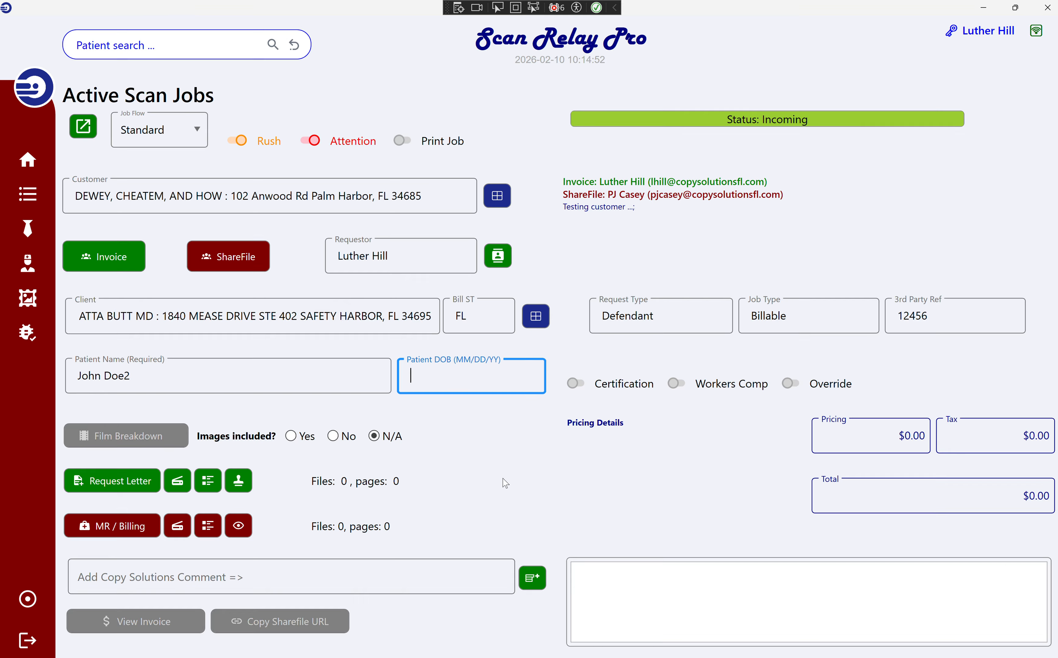
type("09/08/56")
Switch Certification on to add the $35.00 charge, moving on past Workers Comp to Override.
key("Tab")
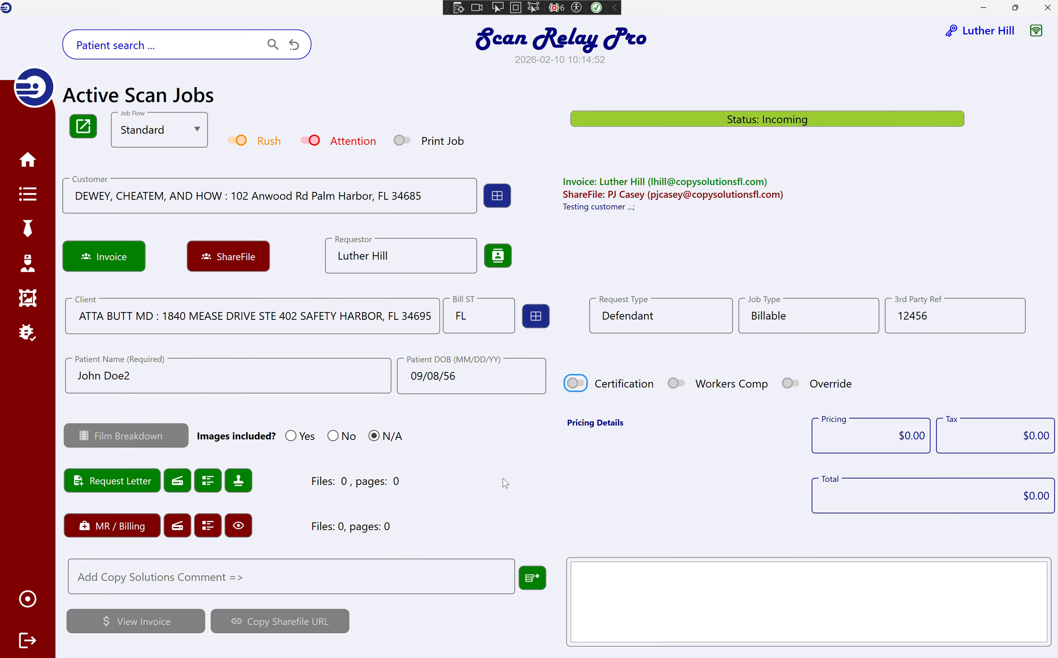
key("space")
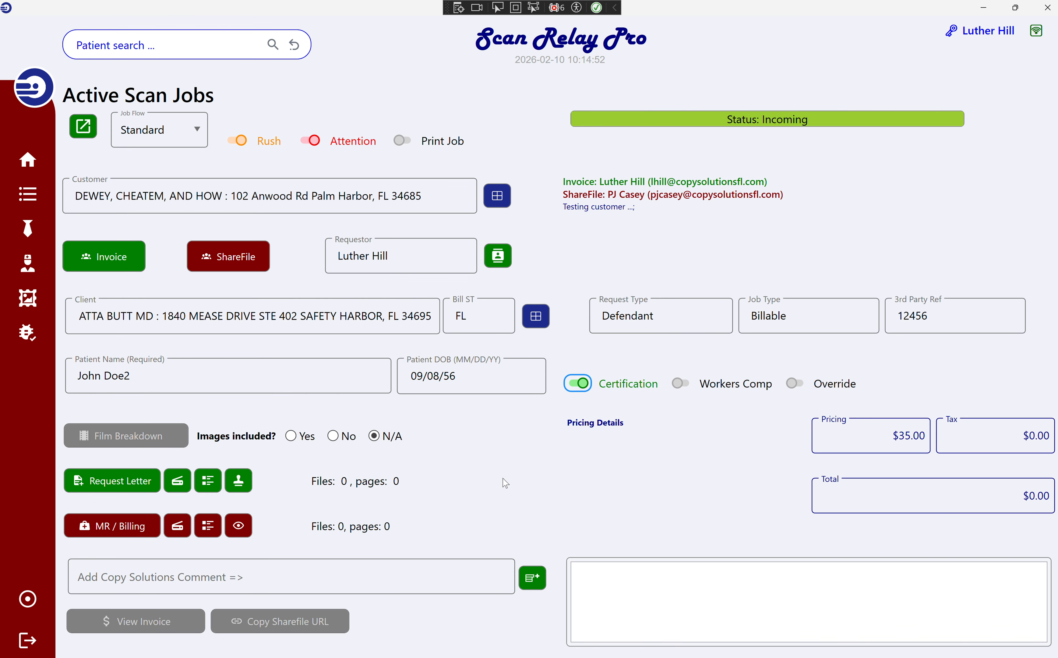
key("space")
key("space")
key("space")
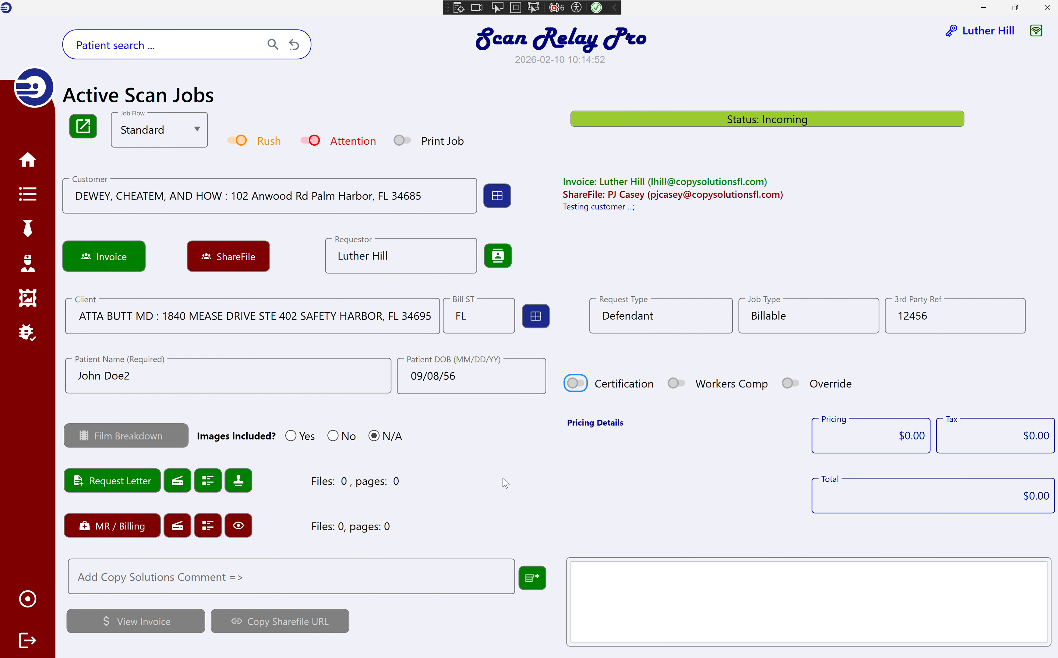
key("space")
key("Tab")
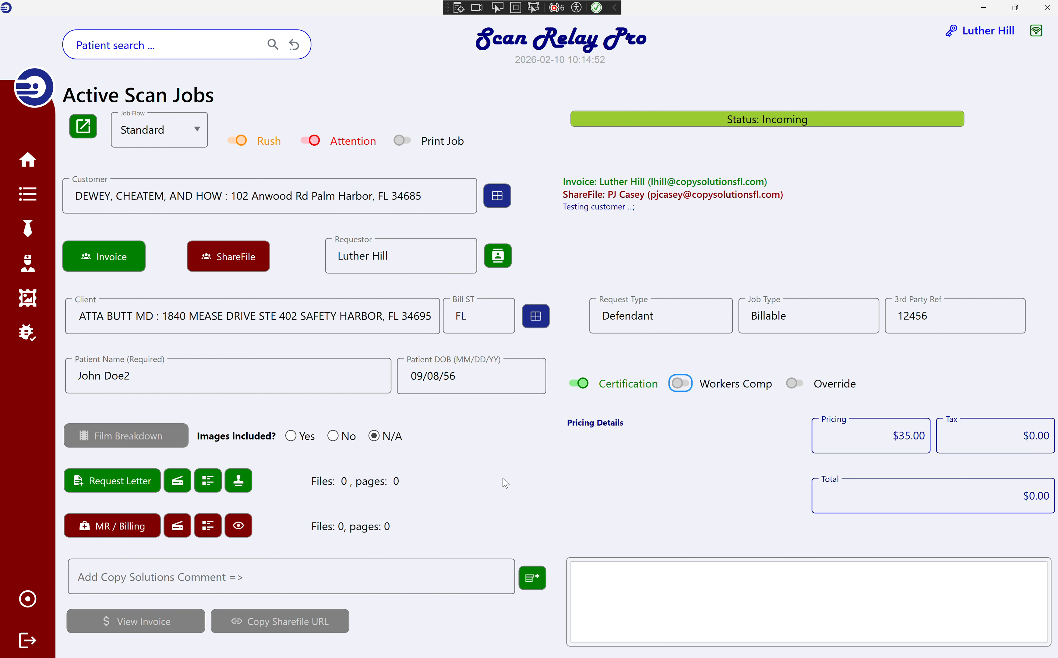
key("space")
key("space")
key("Tab")
key("Tab")
key("Tab")
key("Tab")
key("Tab")
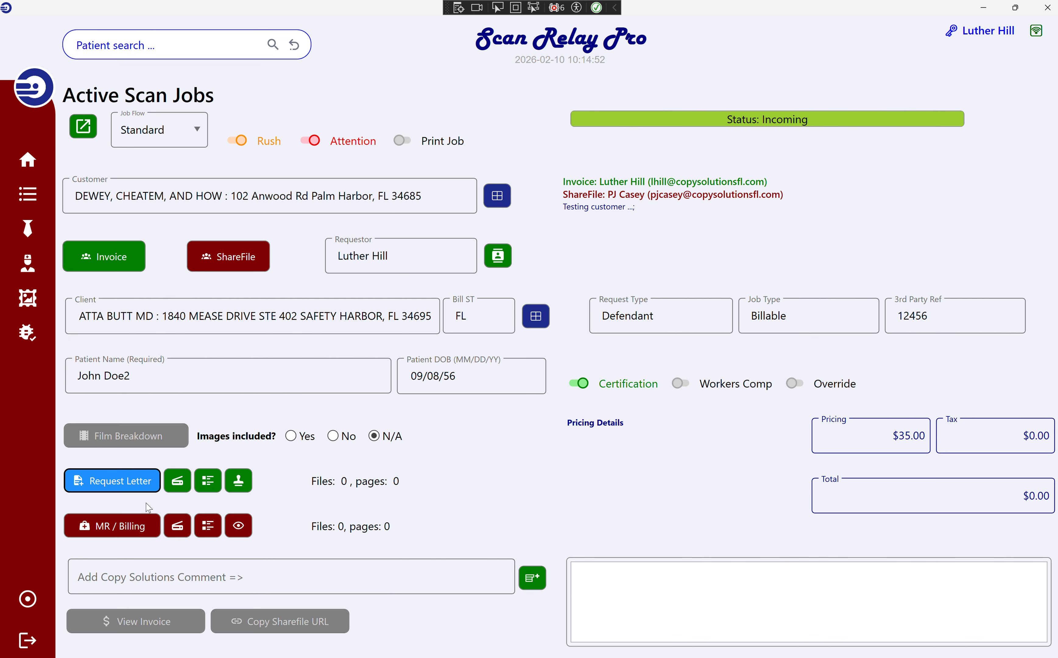
Attach cover_page2.pdf as the request letter, stamped top-right with the comment 'this is a comment.'.
left_click(137, 489)
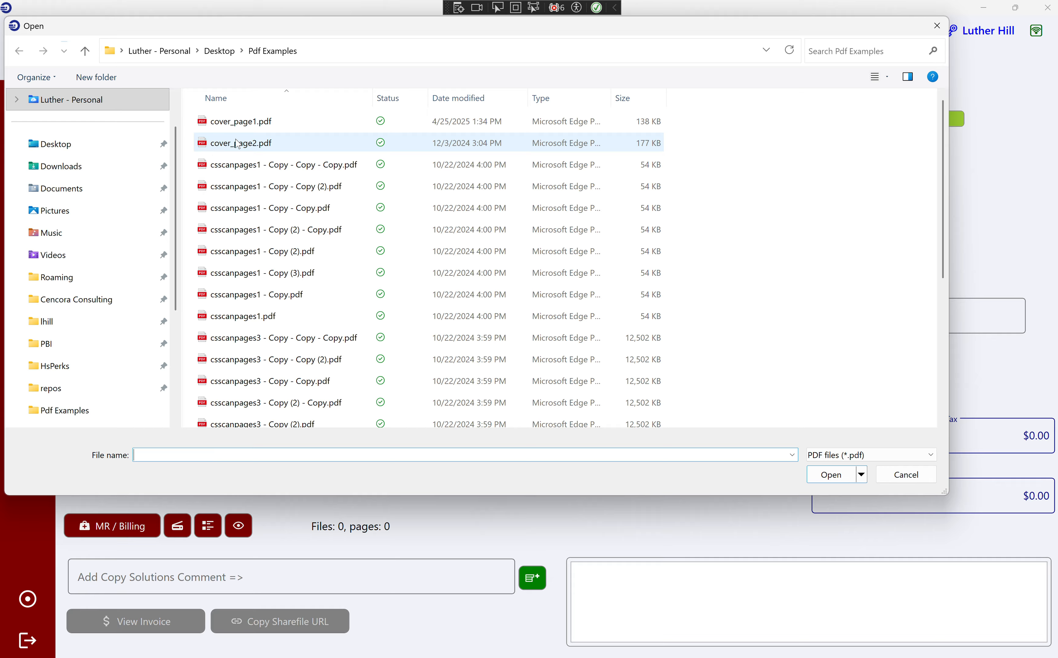
double_click(237, 142)
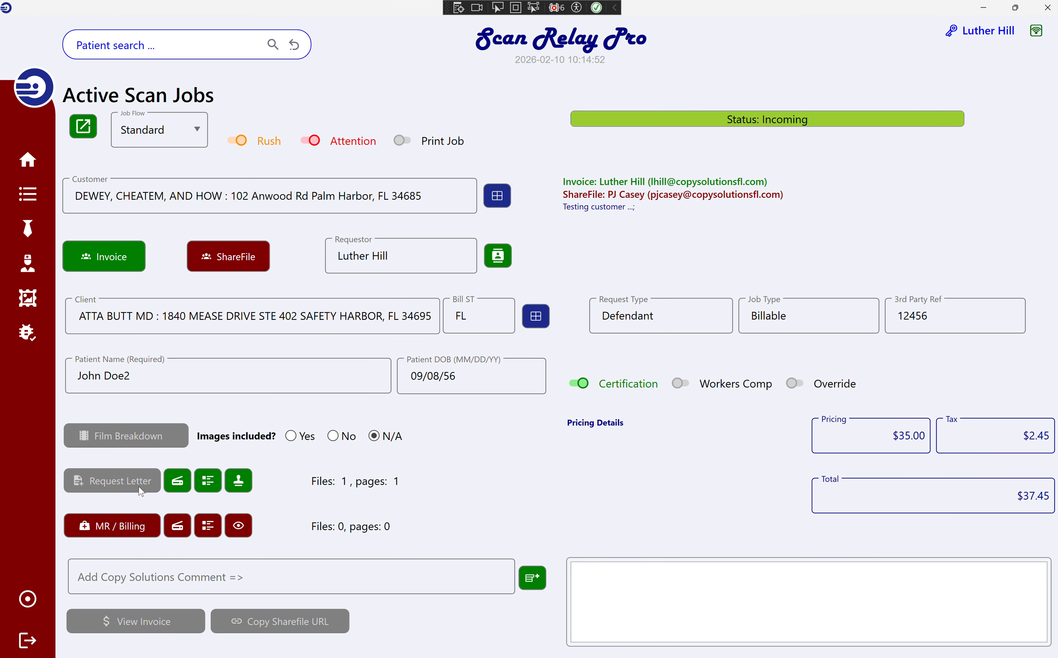
left_click(156, 487)
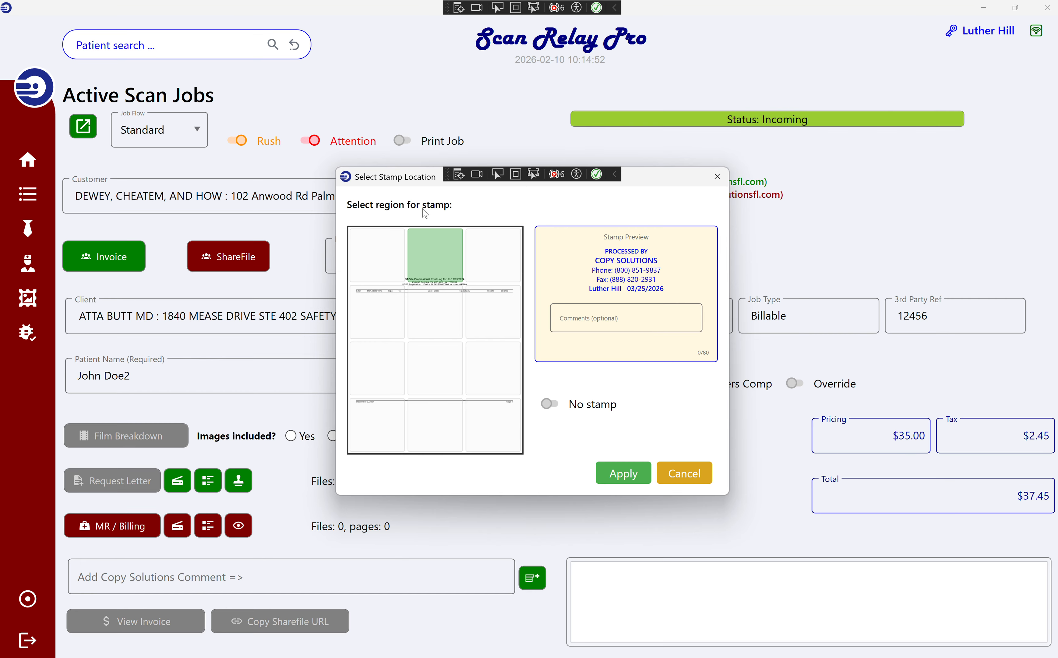
left_click(511, 260)
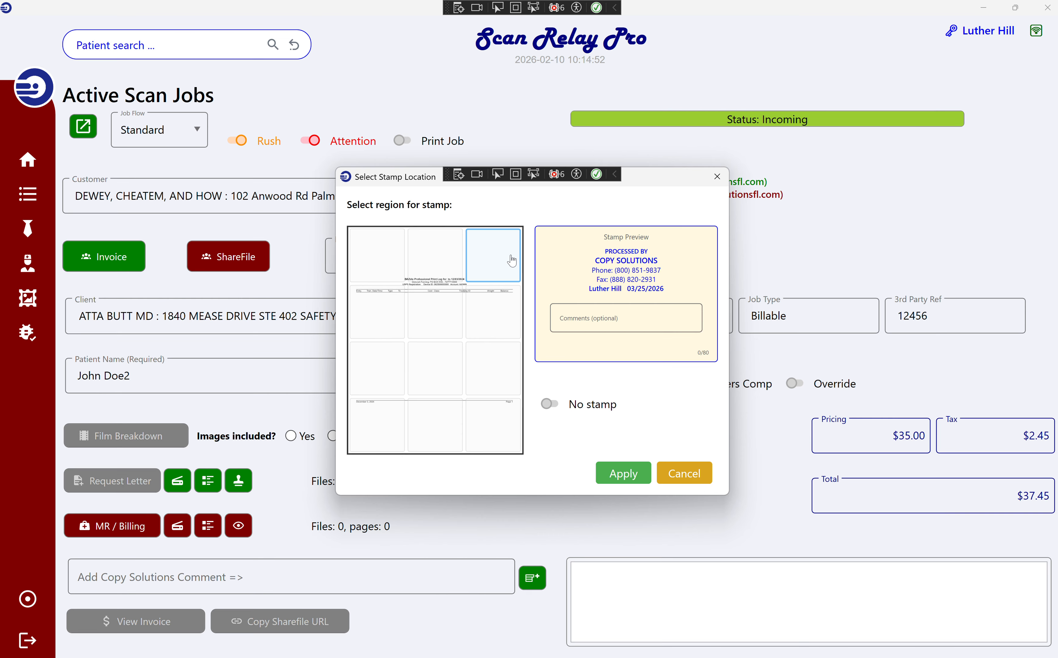
left_click(443, 249)
left_click(485, 253)
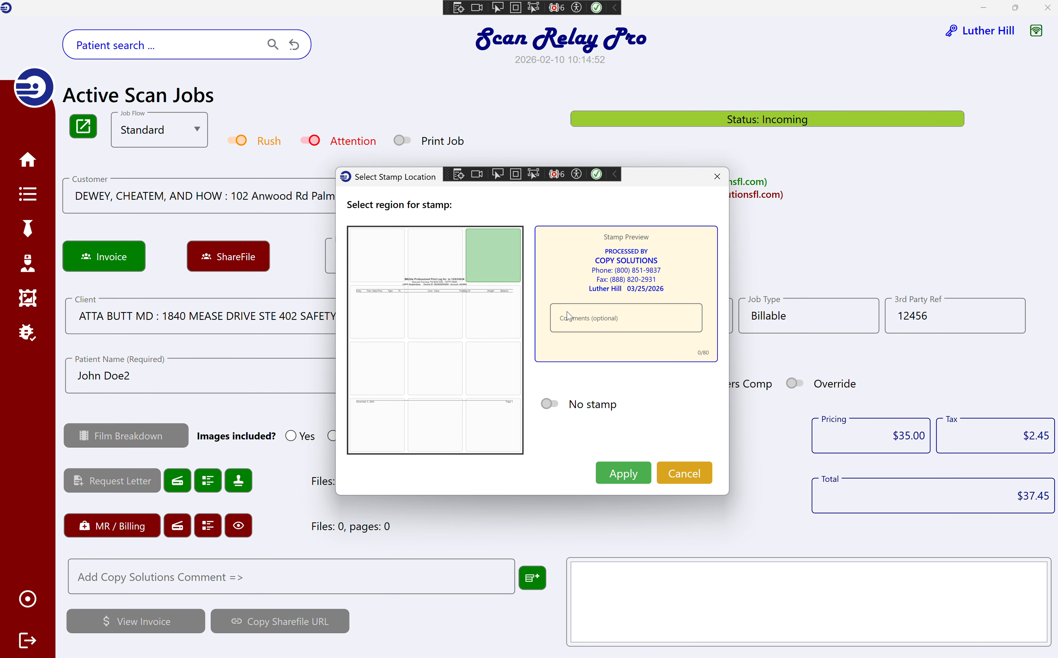
left_click(632, 317)
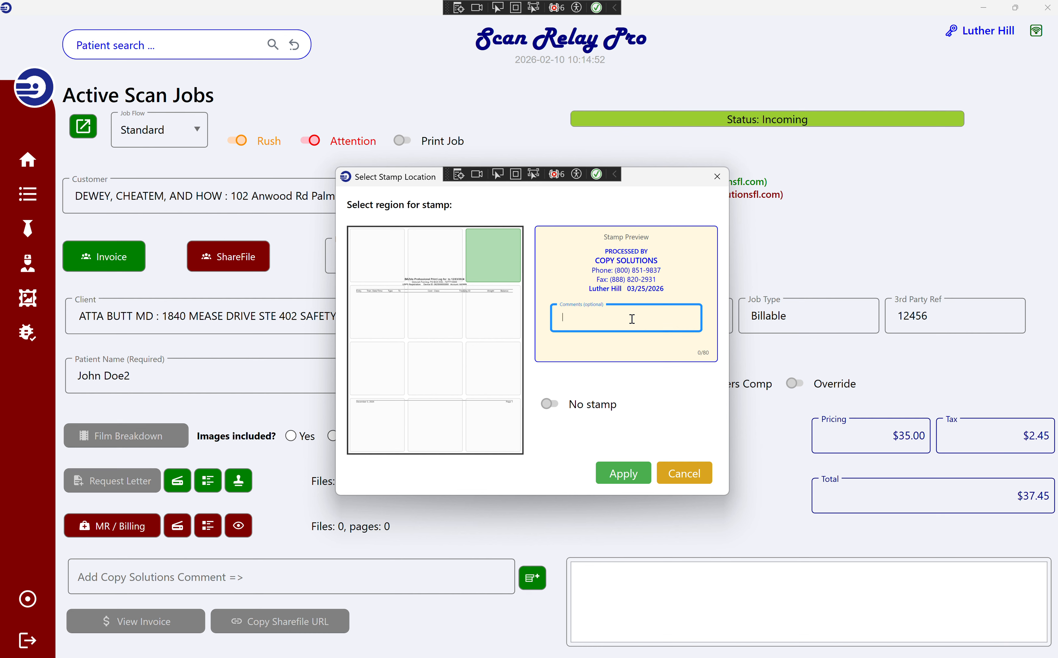
type("this is a comment...")
left_click(635, 480)
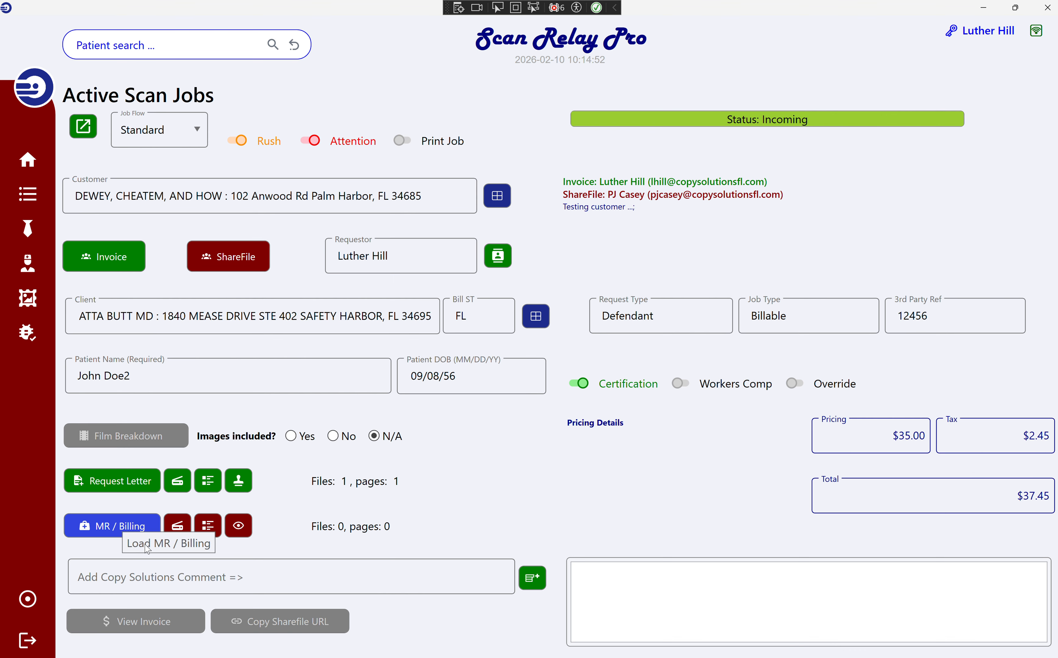
Load the five csscanpages3 copy PDFs as the MR / Billing files.
left_click(104, 526)
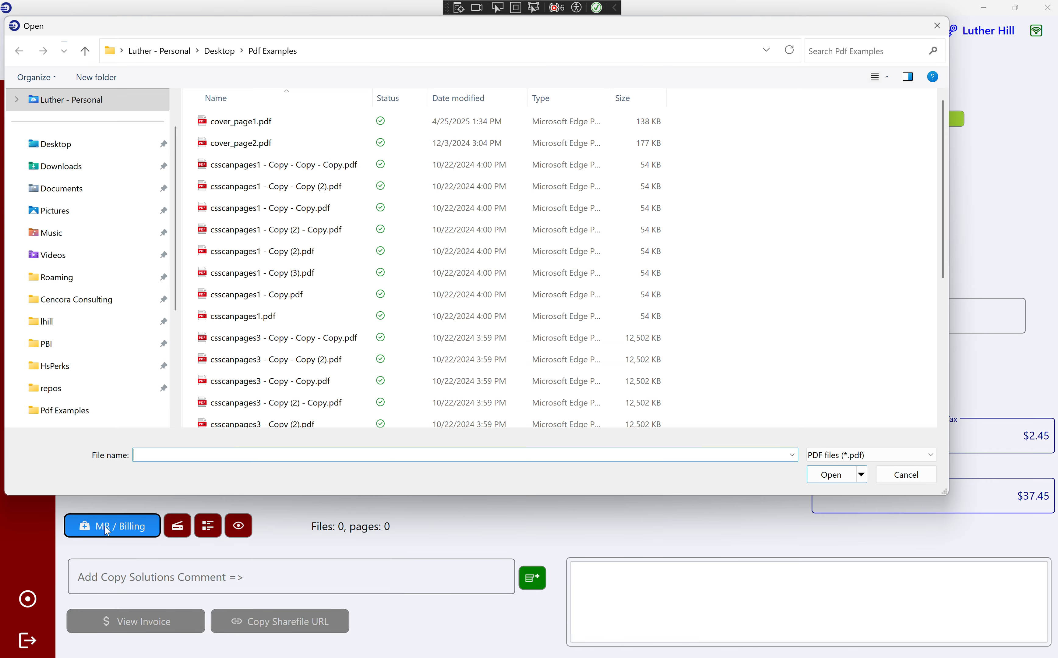
scroll(273, 355, "down", 3)
left_click(321, 198)
left_click(289, 291, "shift")
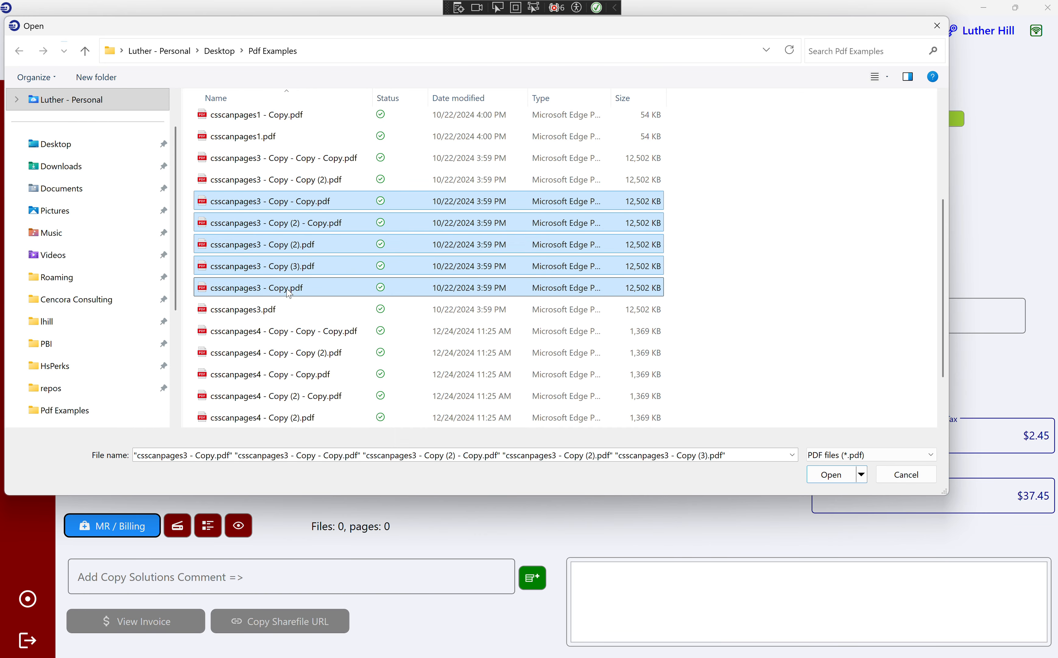
left_click(831, 478)
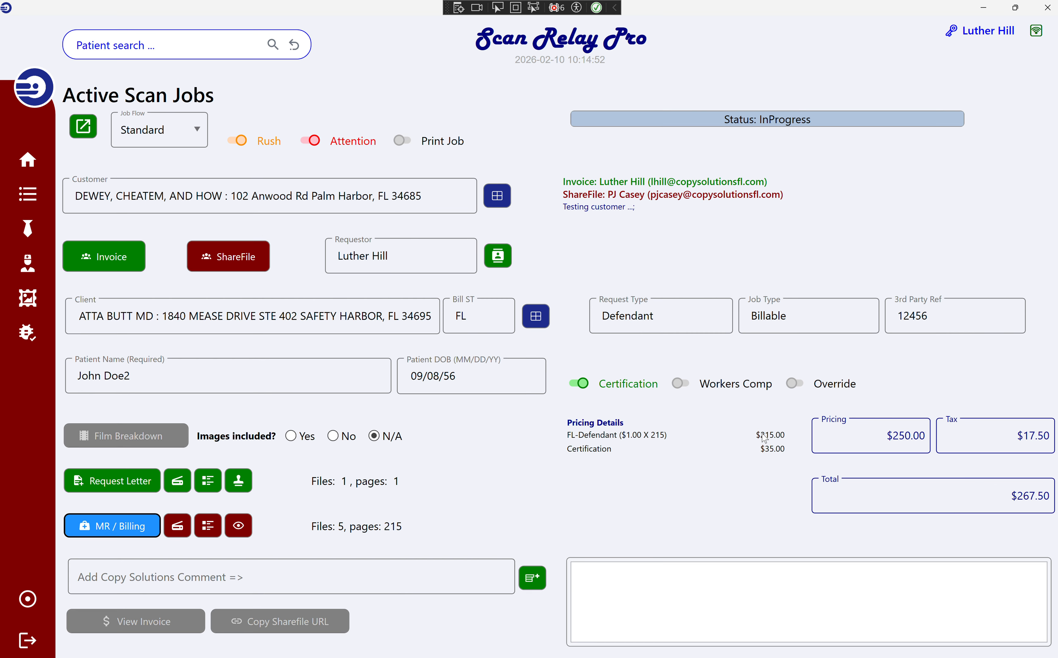
Toggle Certification off and back on, then select the job's comment field.
left_click(625, 383)
left_click(627, 383)
left_click(456, 575)
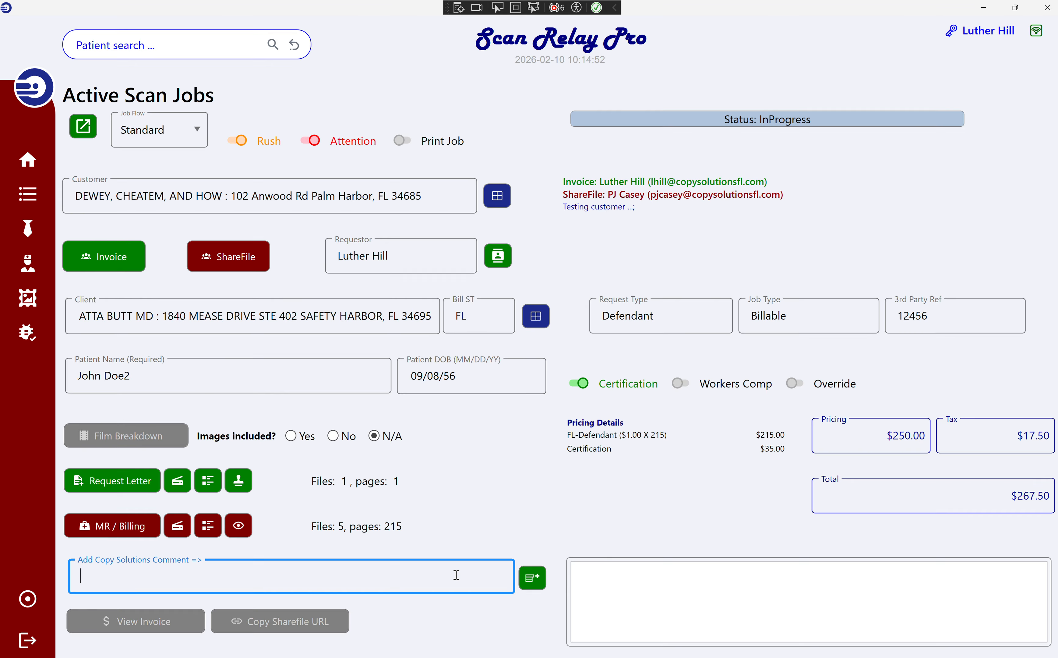
Add the comment 'this note is for this job...' to the job.
type("th")
type("is note is for this job...")
key("Tab")
key("Return")
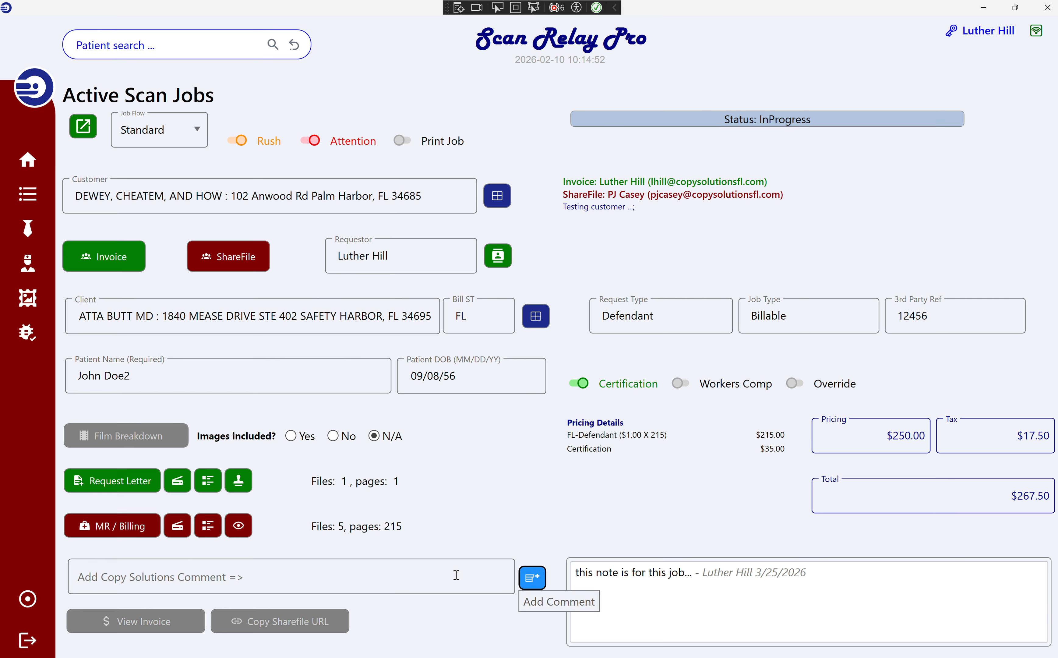
Add a second comment, 'more comments', to the job's notes.
left_click(456, 575)
type("mor")
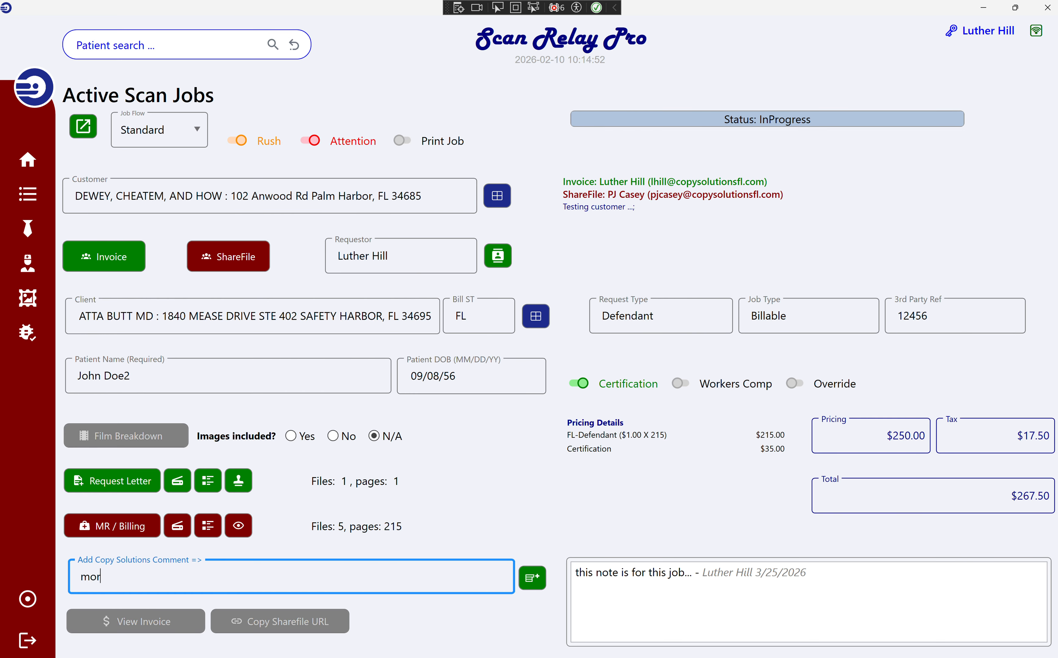
type("e comments")
key("Return")
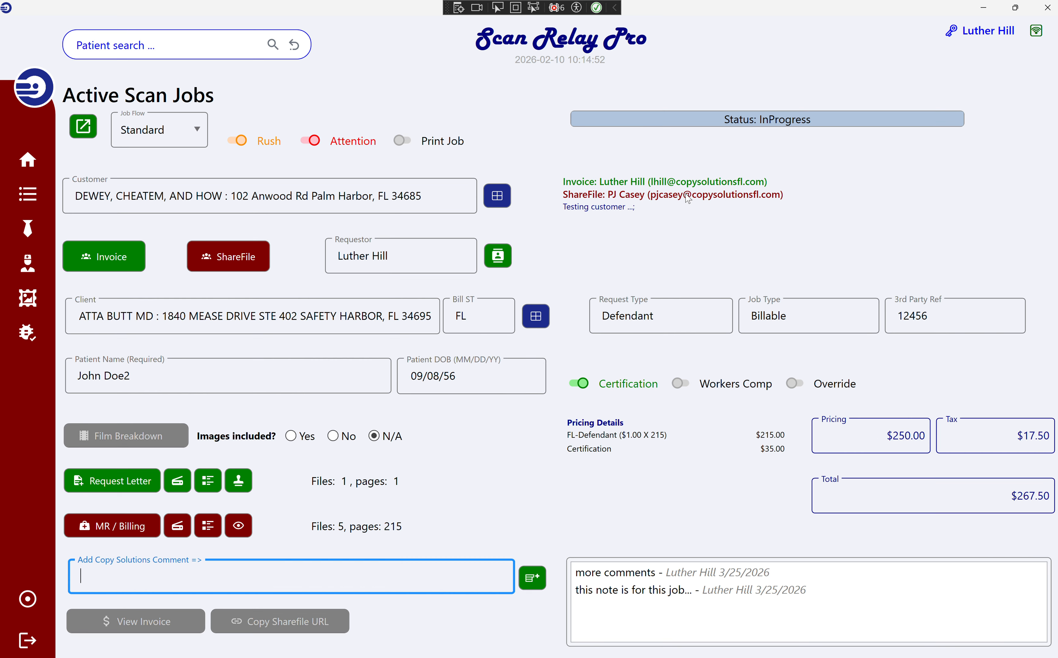
Check the job's status history, then return to the Active Scan Jobs list.
left_click(651, 126)
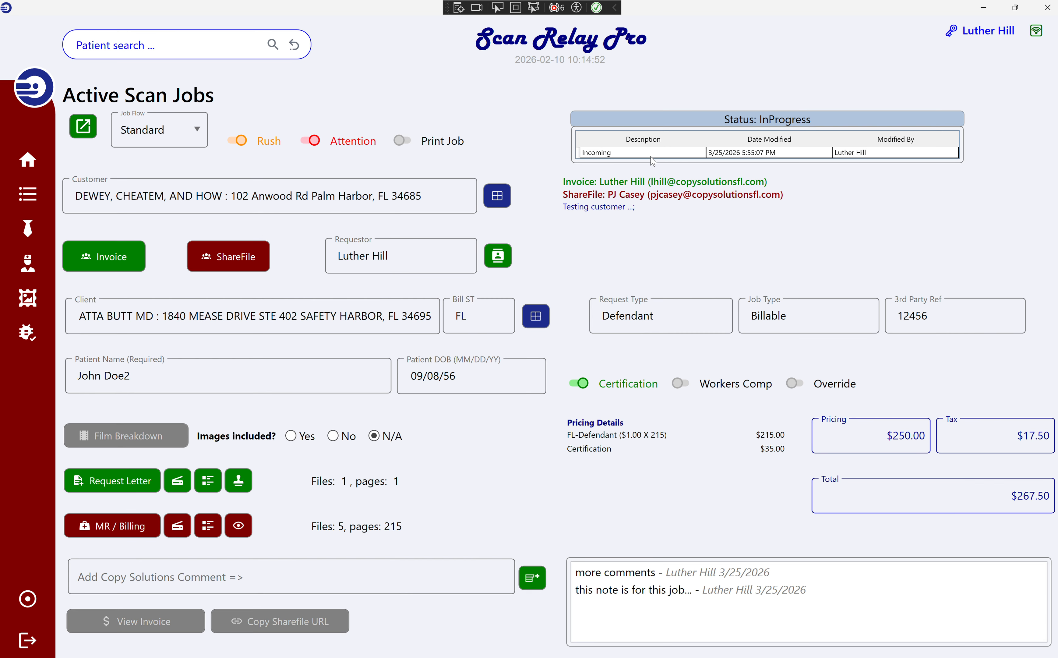
left_click(659, 124)
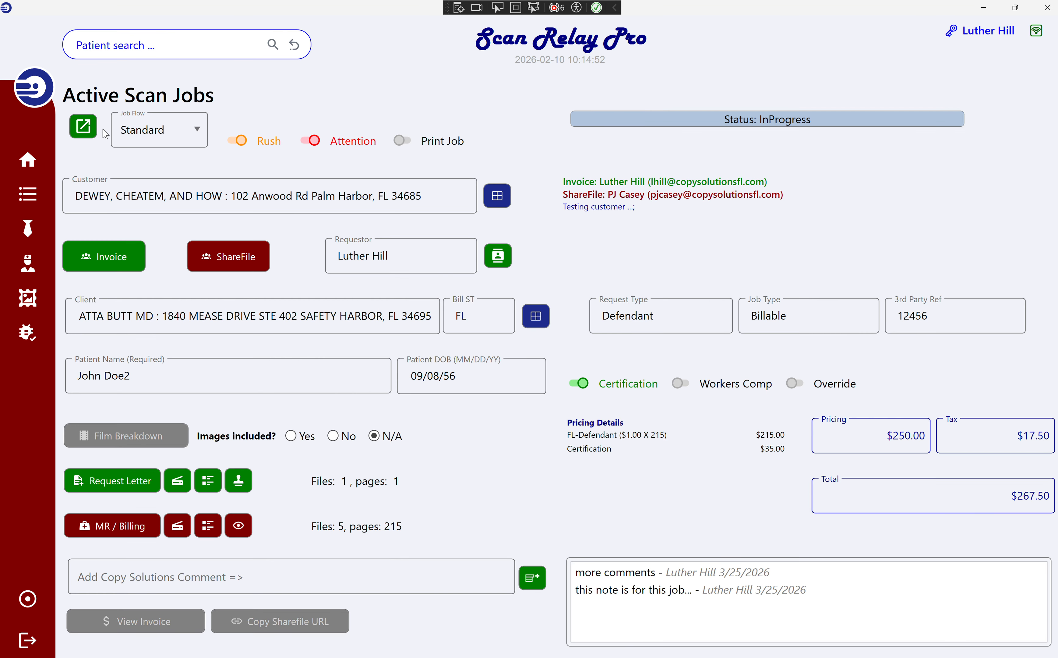
left_click(34, 165)
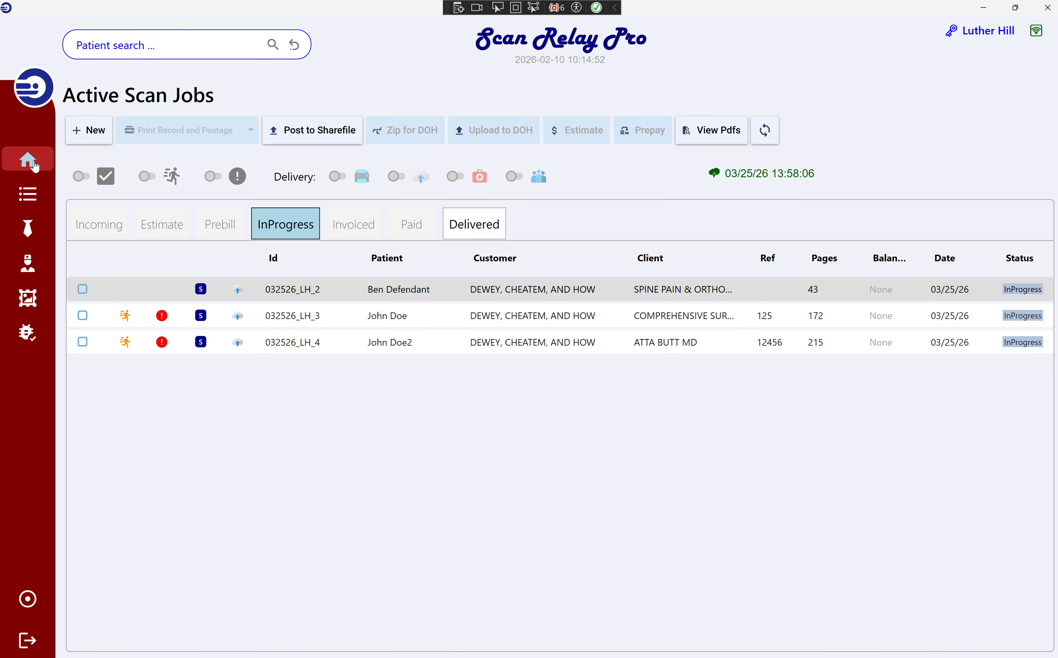
Compare the 172-page job with the new 215-page InProgress job 032526_LH_4.
left_click(127, 321)
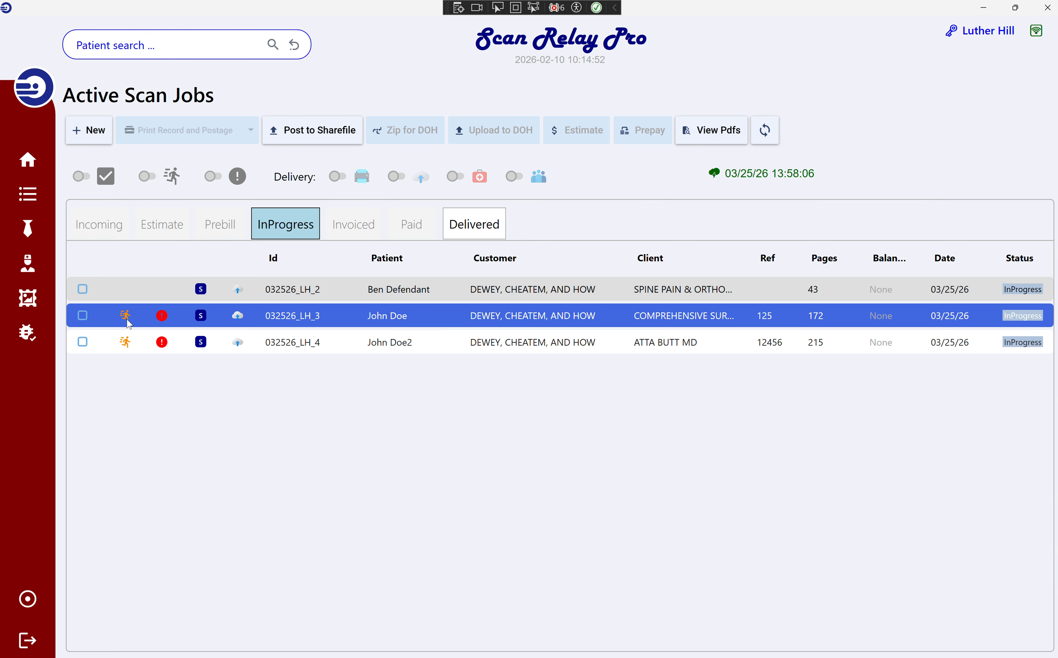
left_click(129, 341)
left_click(168, 318)
left_click(166, 348)
left_click(138, 323)
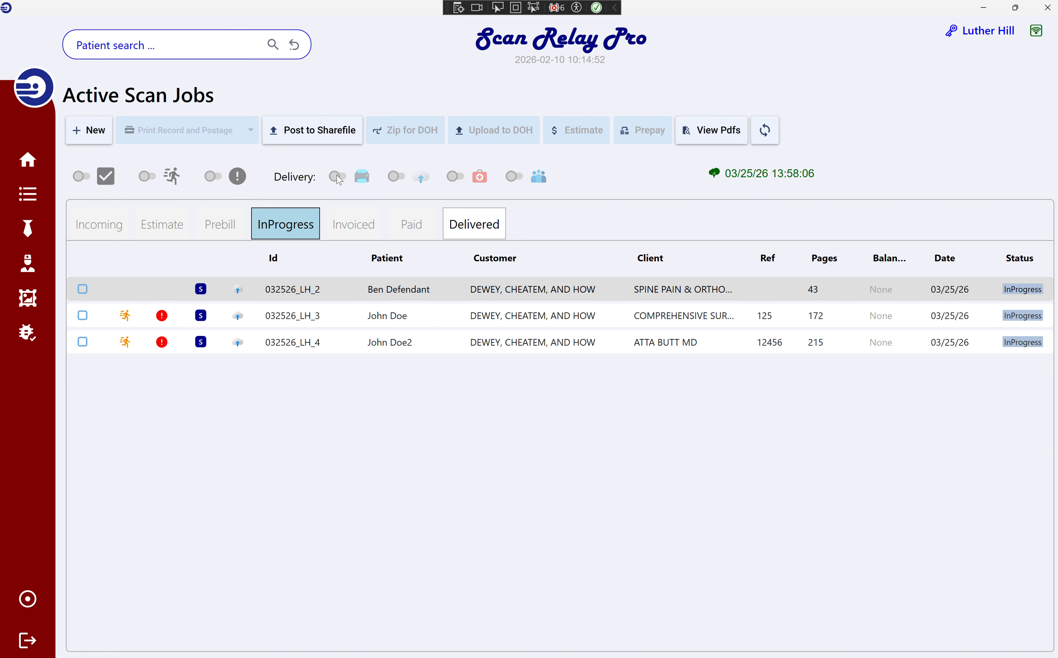
Try the Rush and Attention filters, leaving both switched off.
left_click(174, 179)
left_click(175, 179)
left_click(213, 176)
left_click(213, 176)
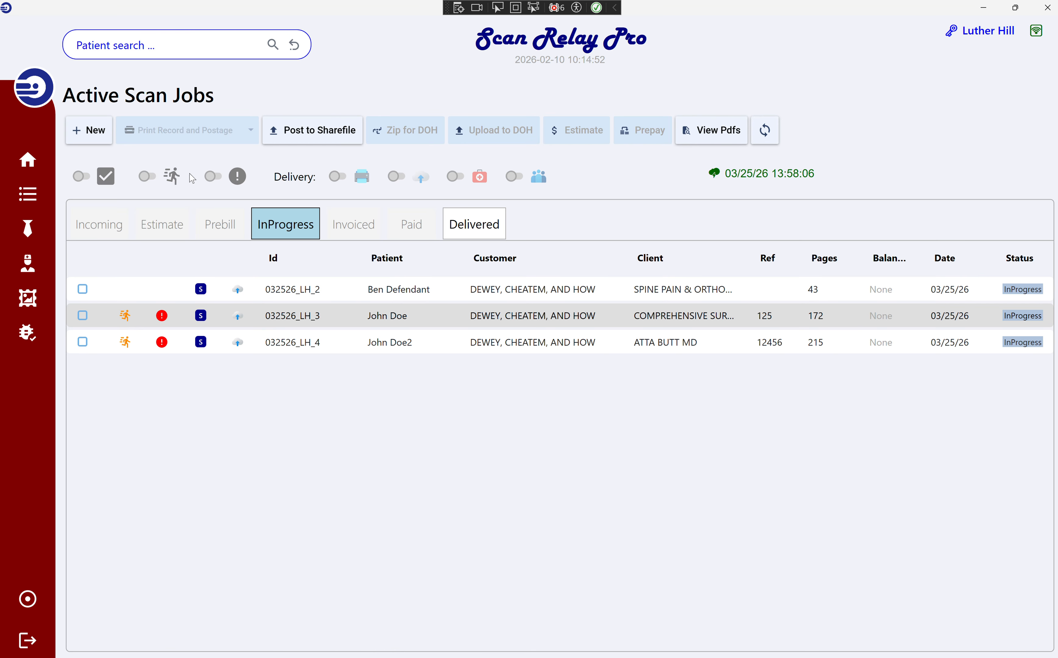